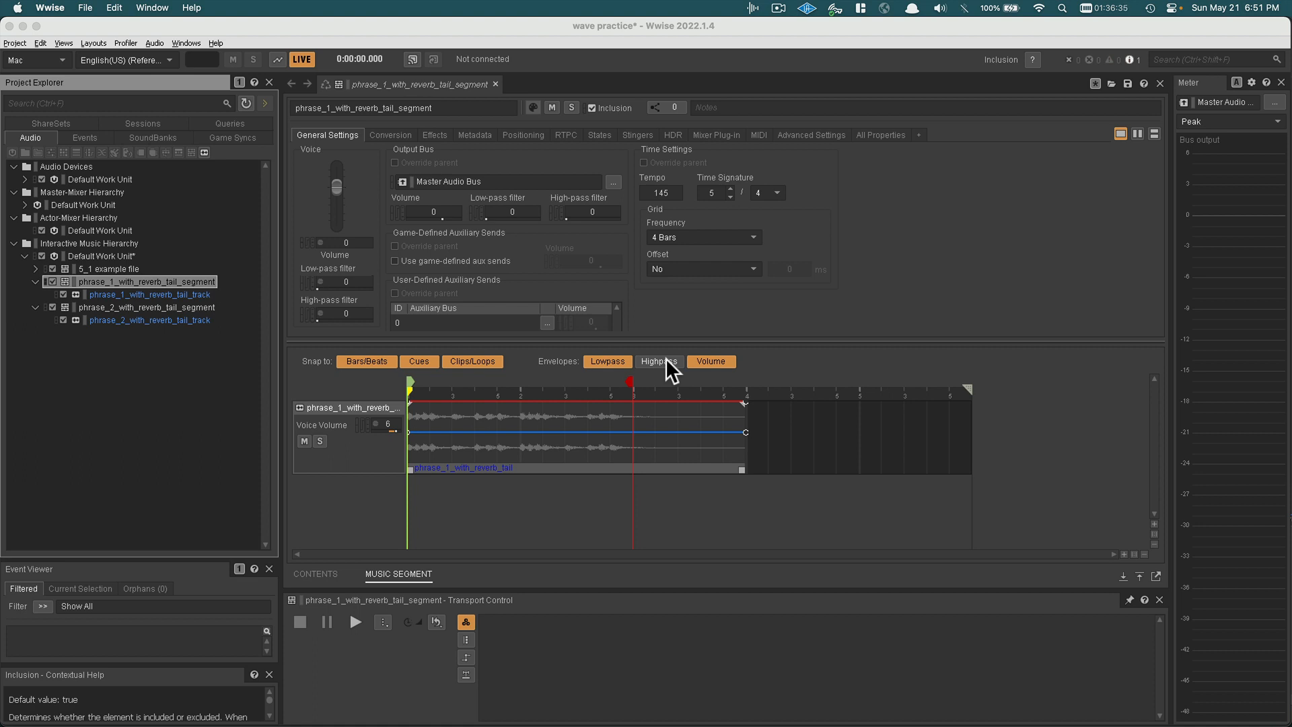
- Set the tempo of phrase_2_with_reverb_tail_segment to 145 and its time signature to 5/4
left_click(152, 307)
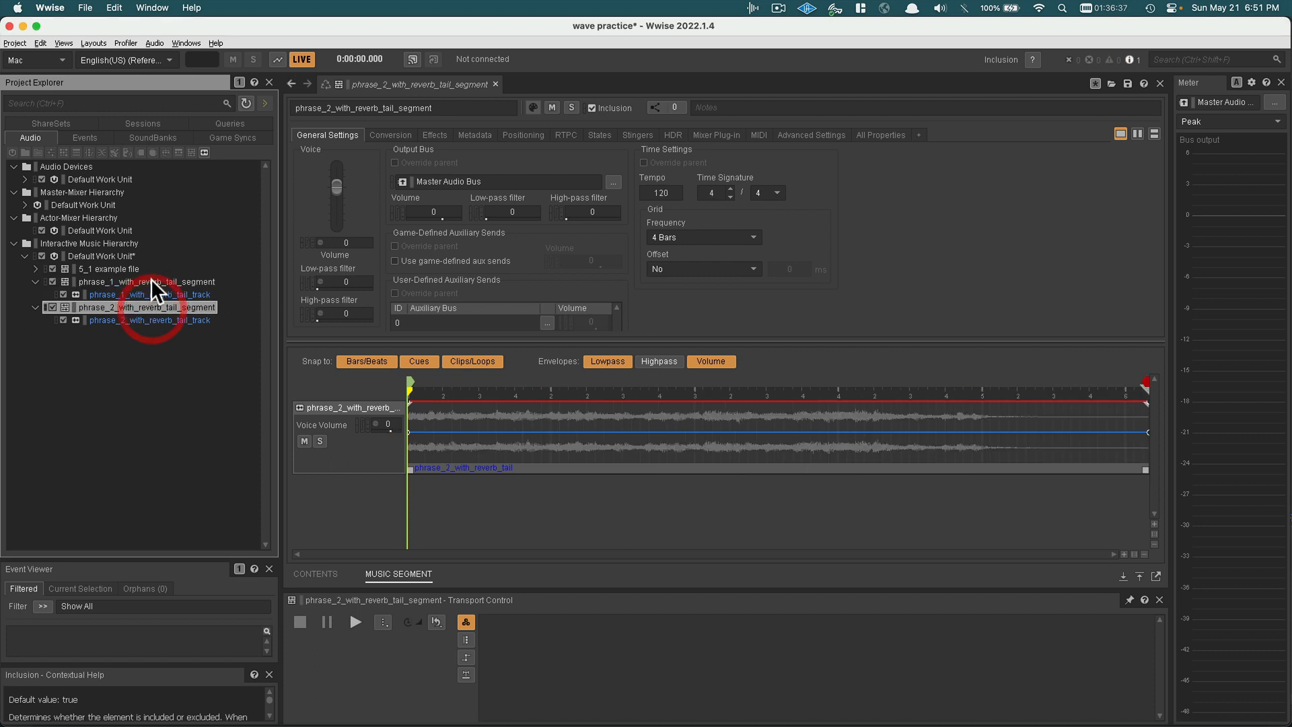
left_click(152, 280)
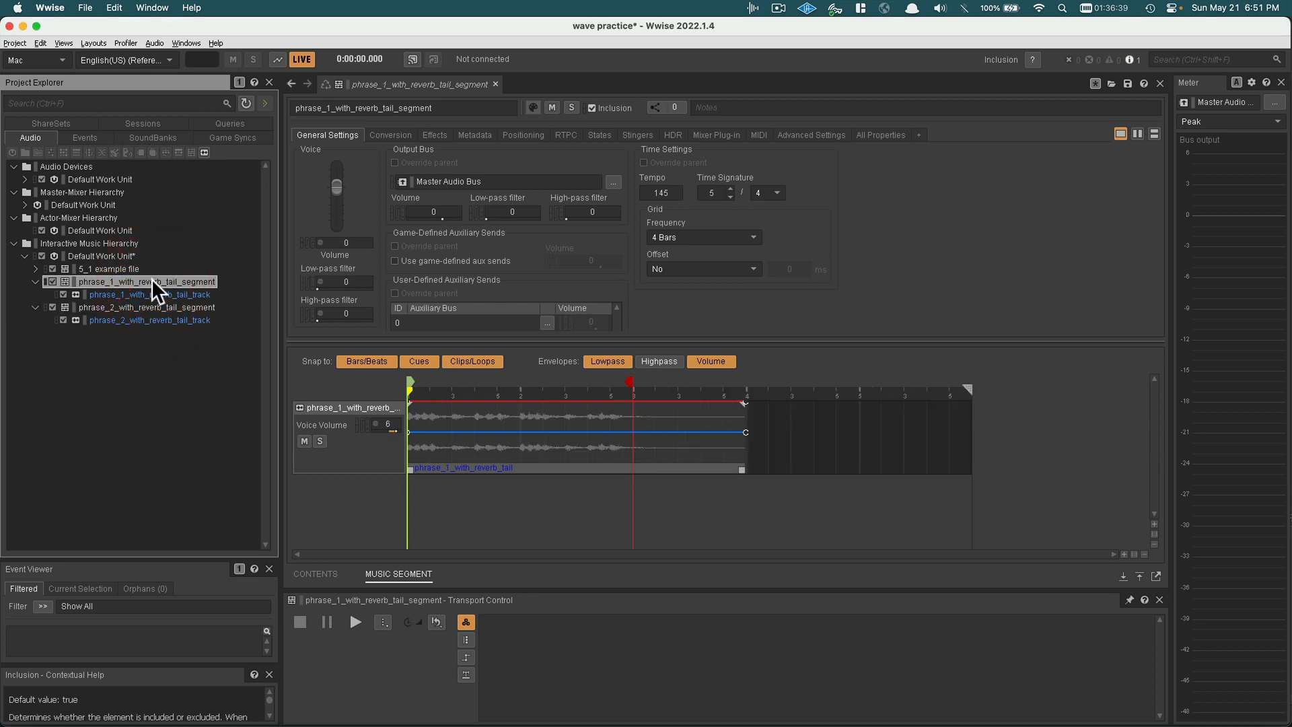
left_click(144, 307)
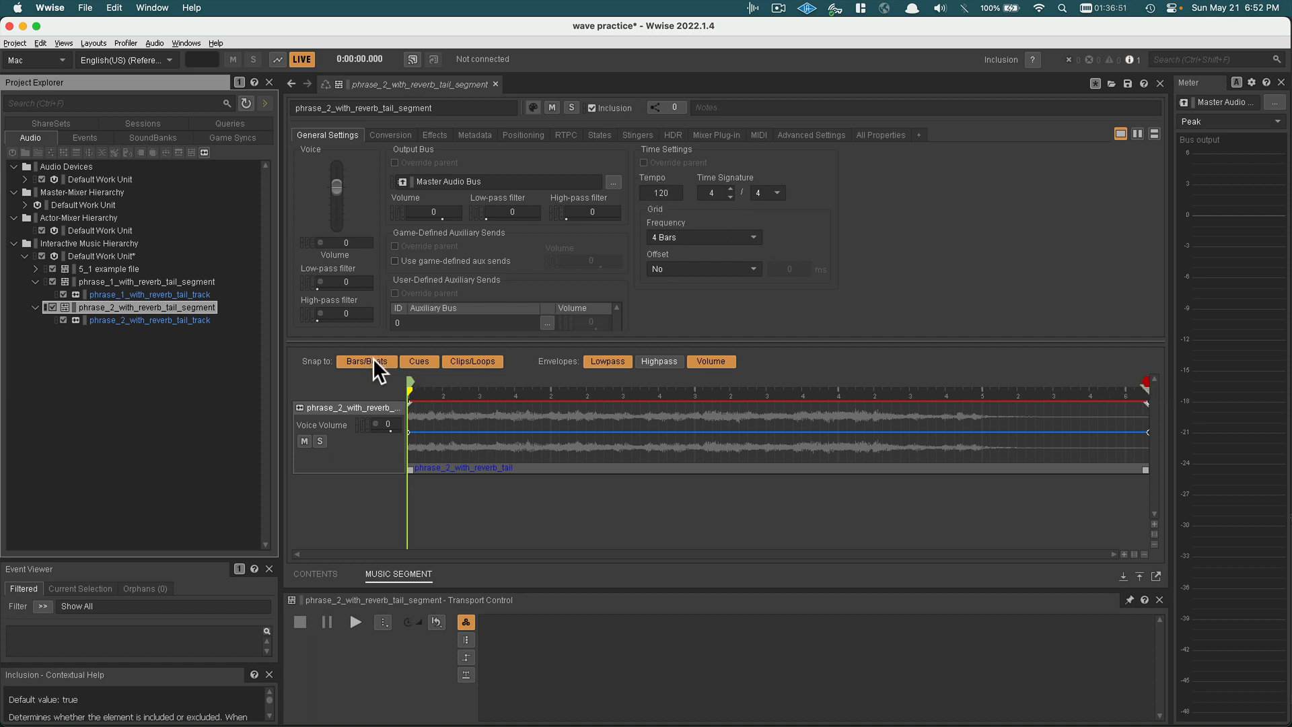
left_click(664, 194)
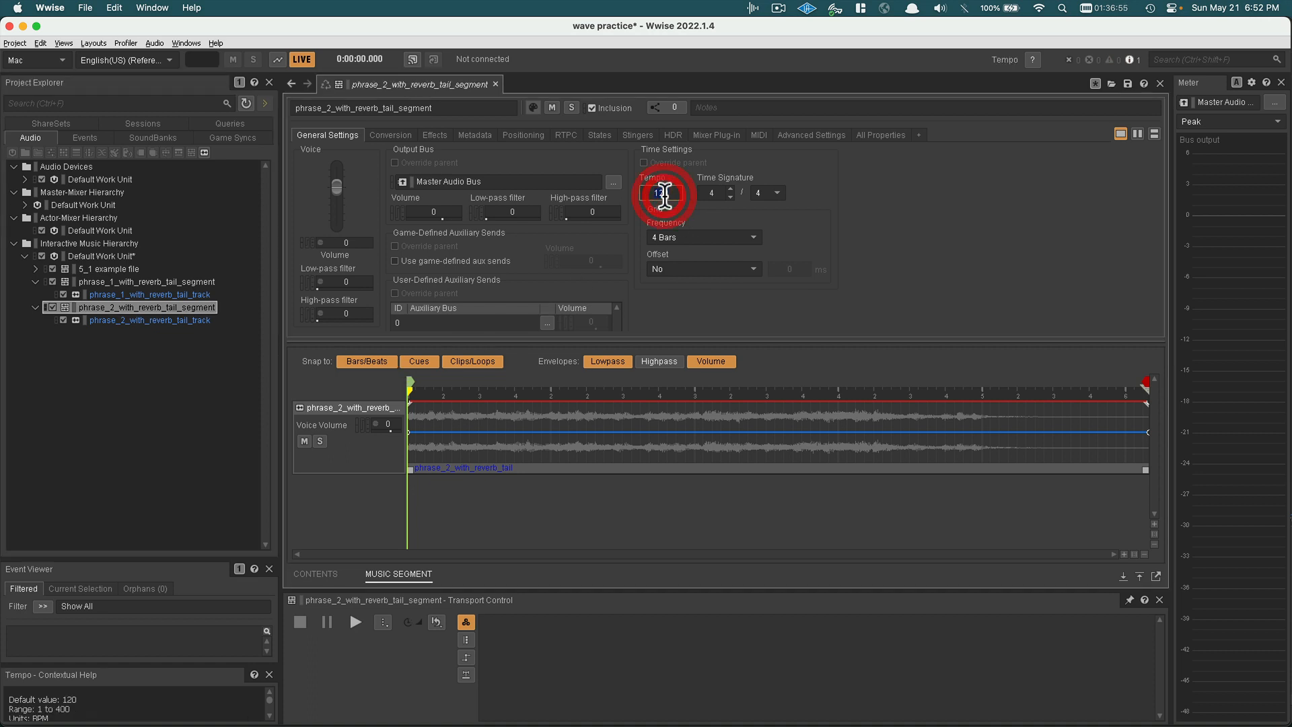
type("145")
left_click(729, 189)
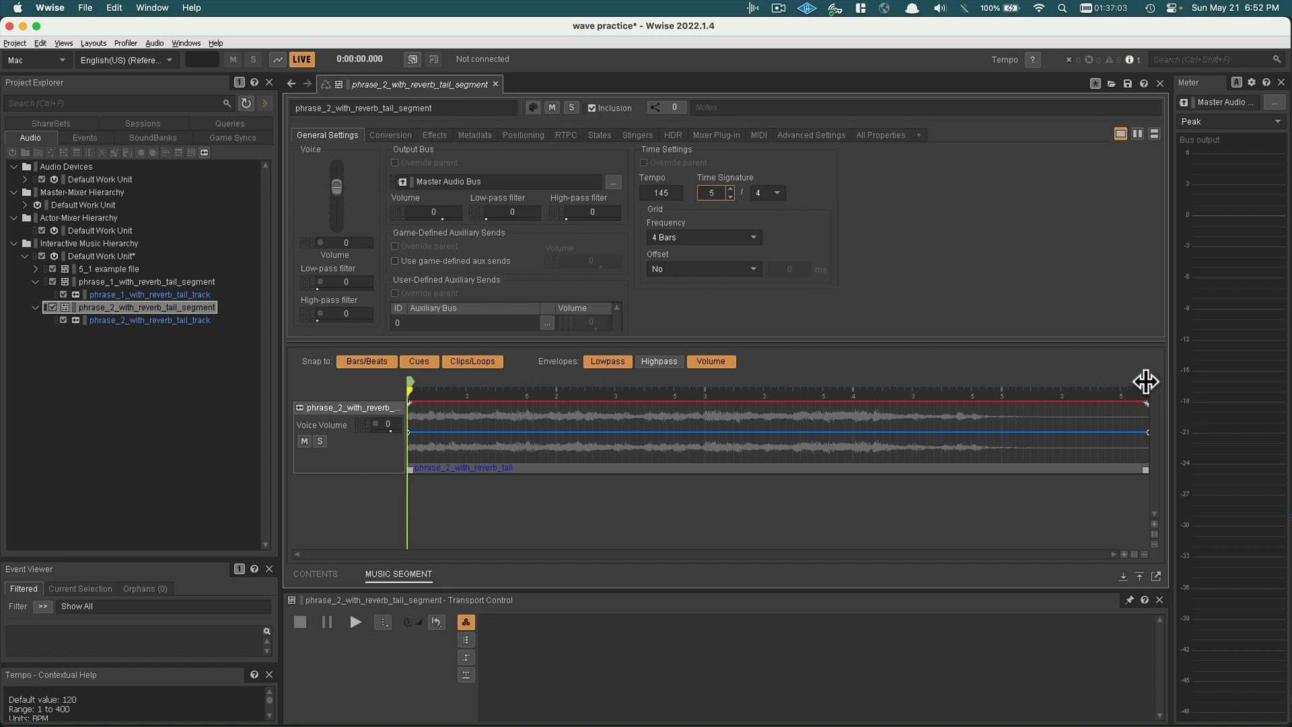
- Move phrase_2_with_reverb_tail_segment's exit cue back to the start of bar 5, where the reverb tail begins, and compare it with the phrase 1 segment
left_click_drag(1145, 382, 1001, 380)
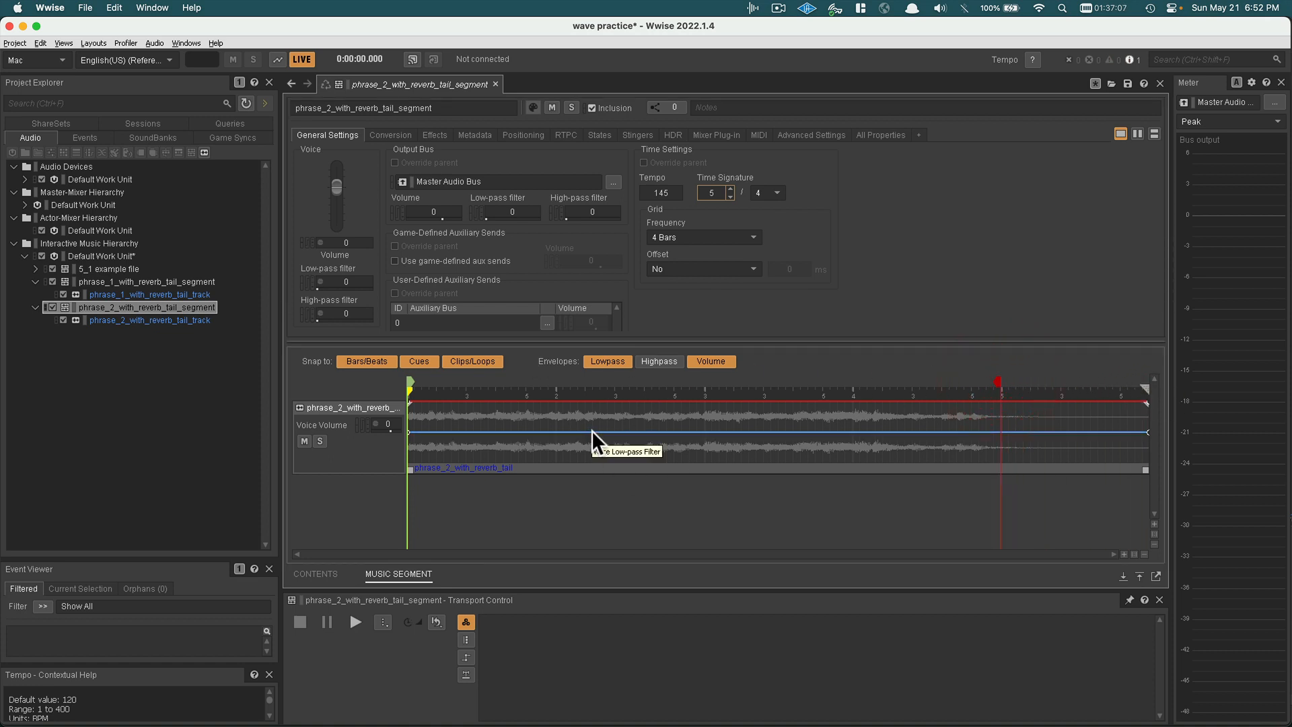
left_click(155, 282)
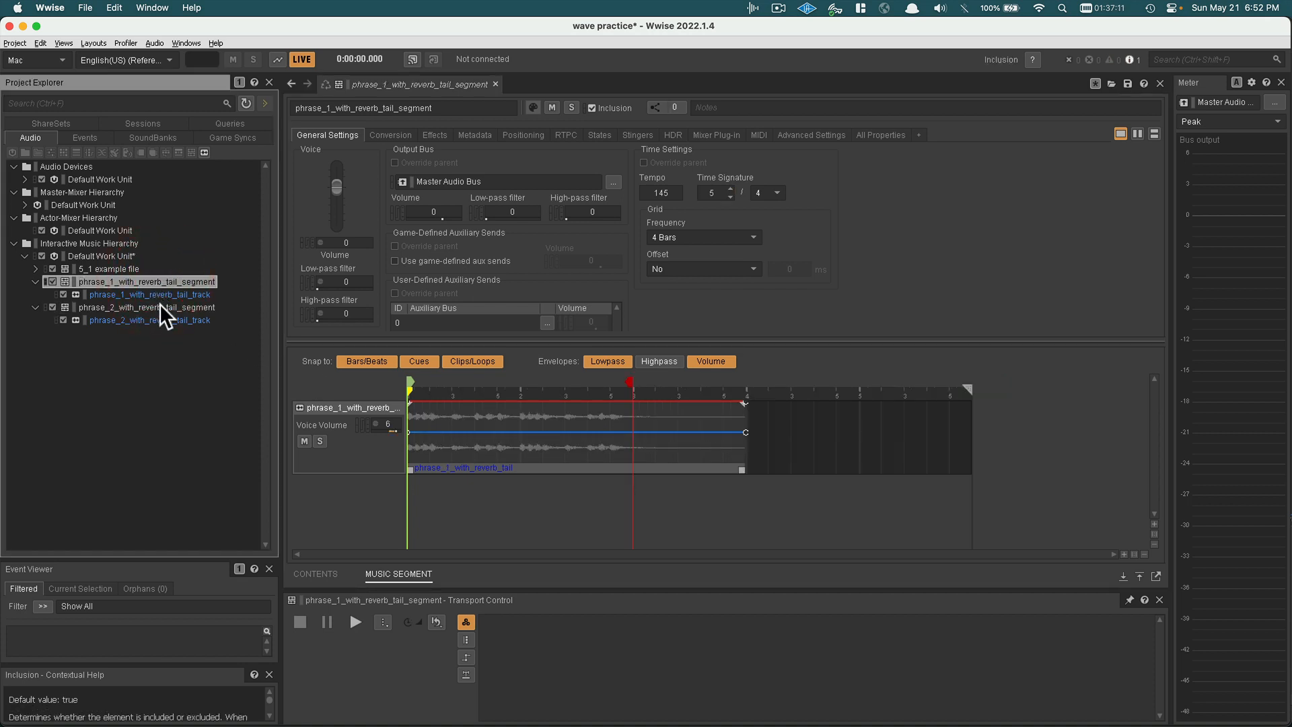
left_click(159, 308)
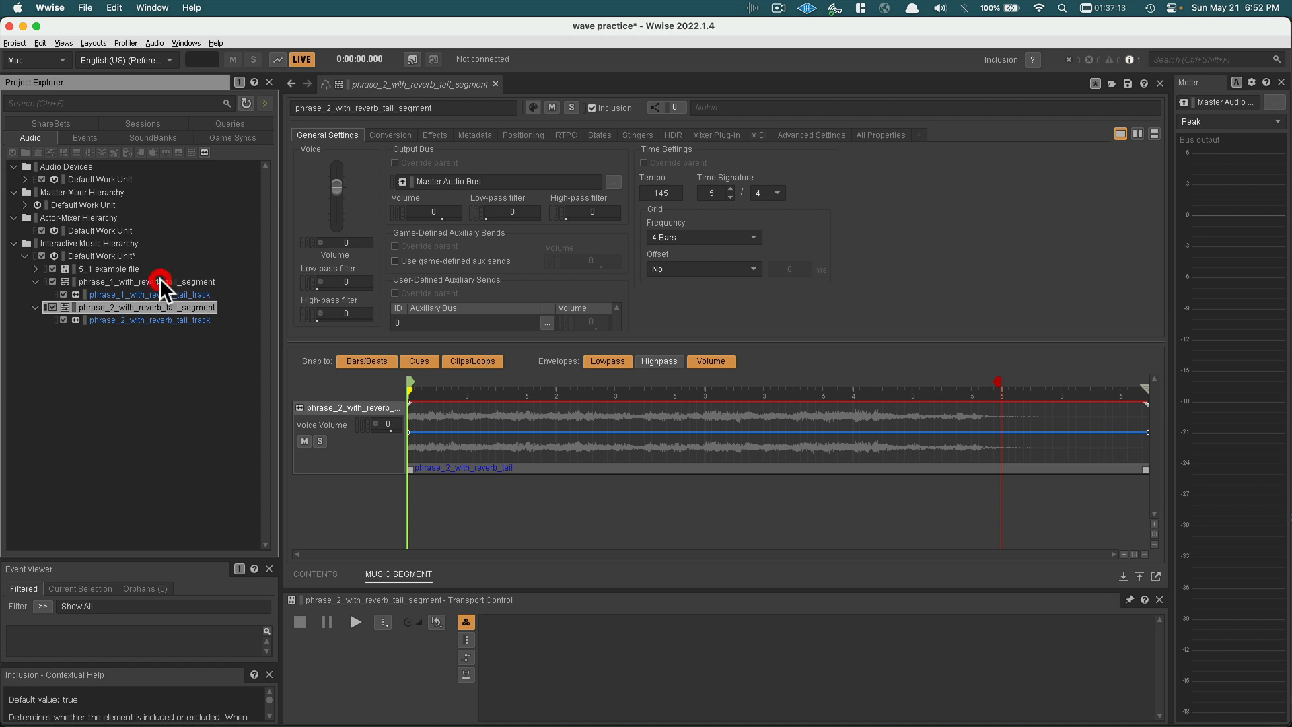
- Audition phrase_1_with_reverb_tail_segment and phrase_2_with_reverb_tail_segment one after the other
left_click(160, 279)
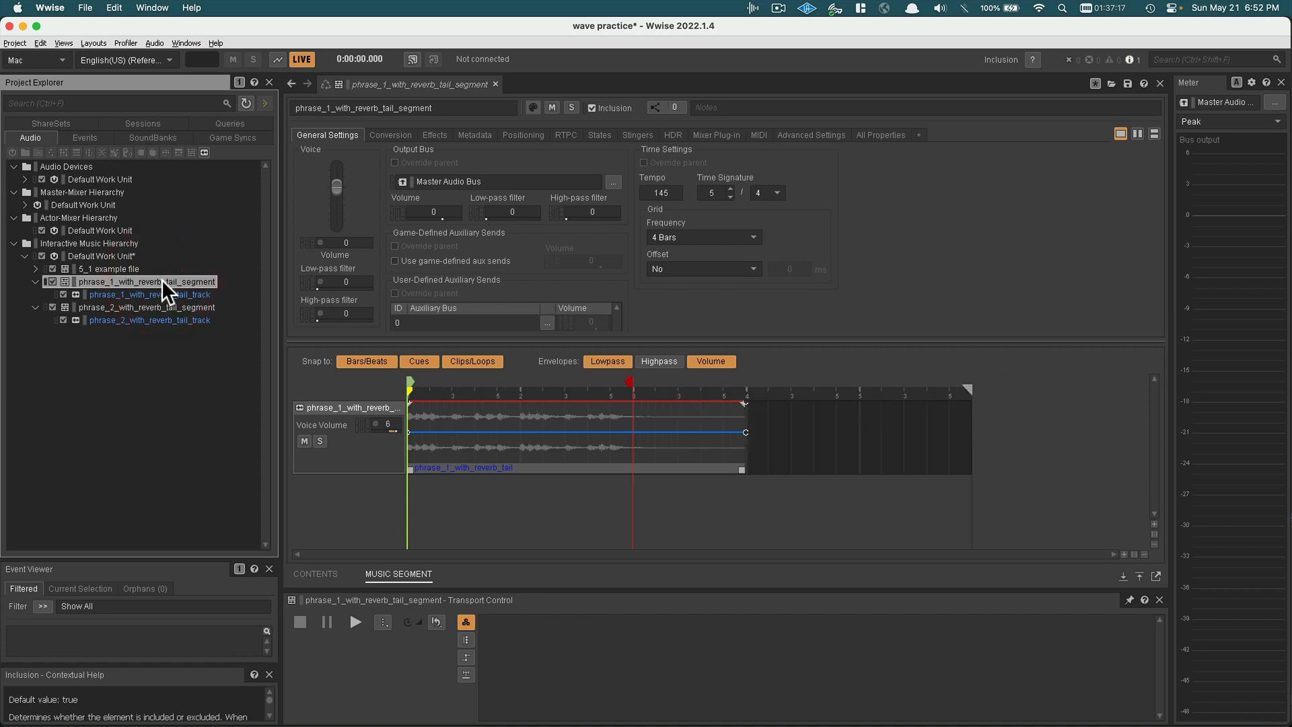
key("space")
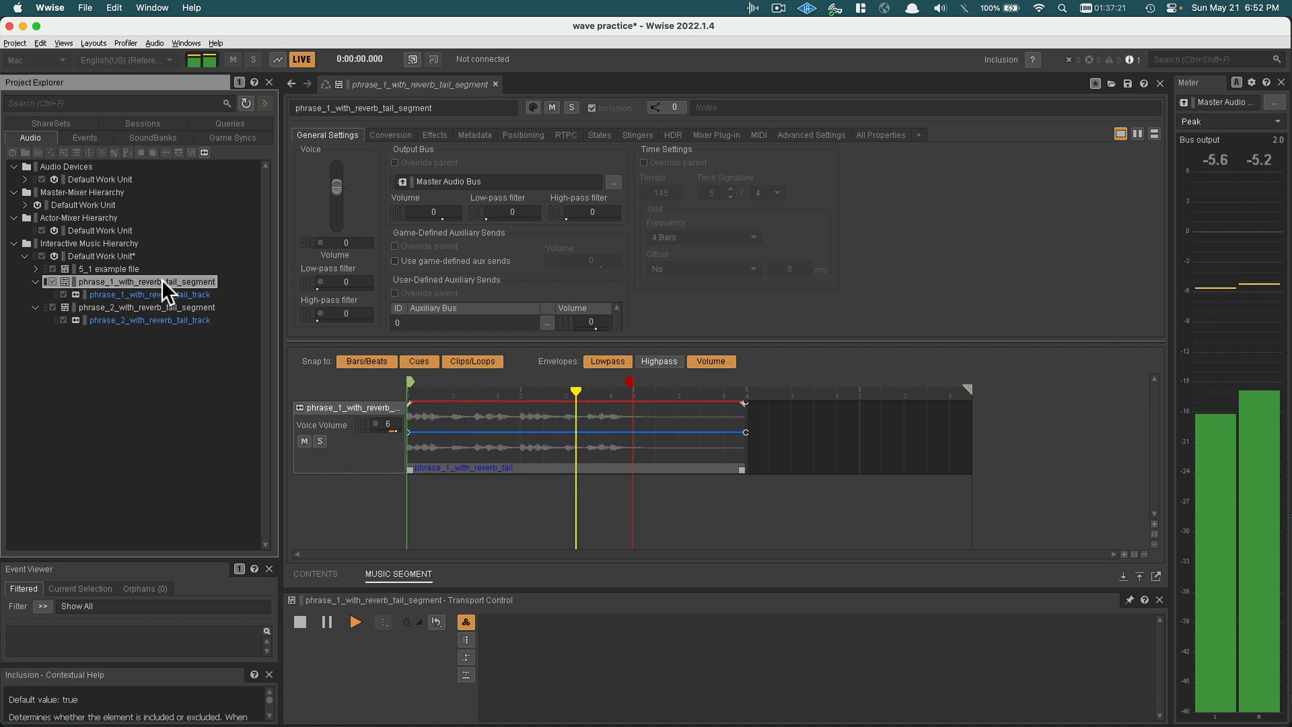
key("space")
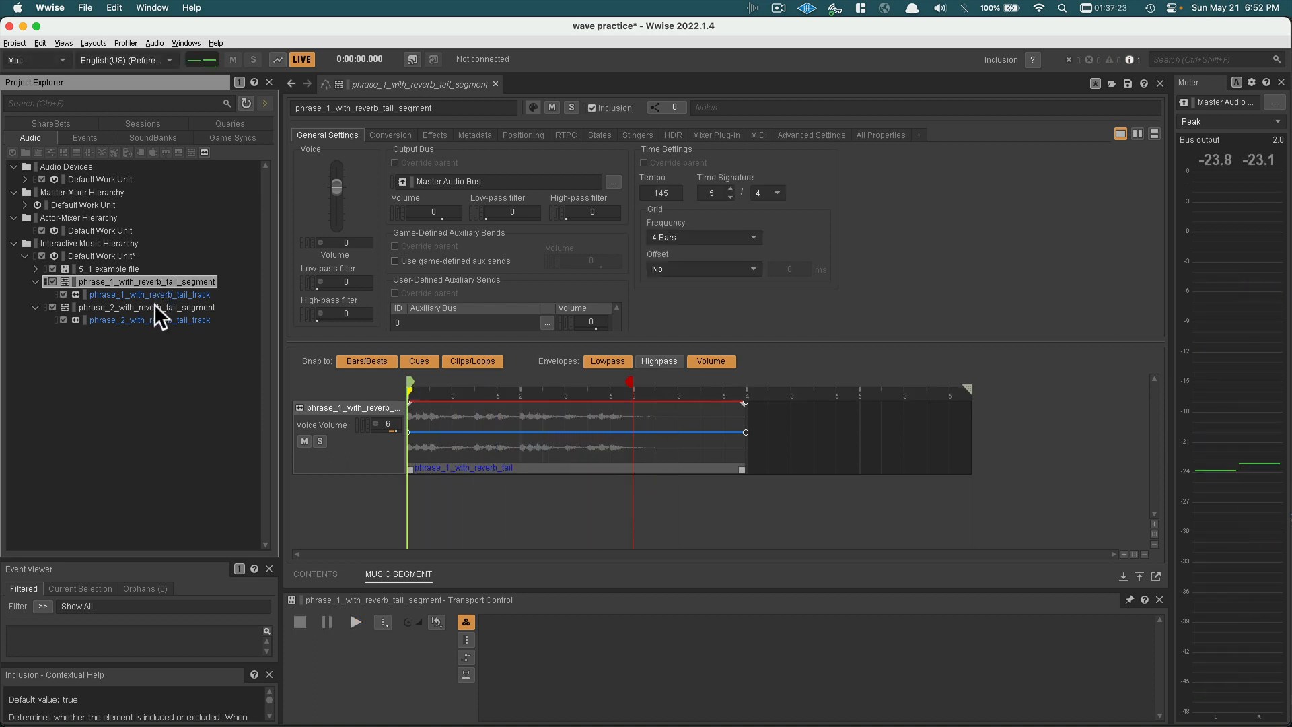
left_click(154, 307)
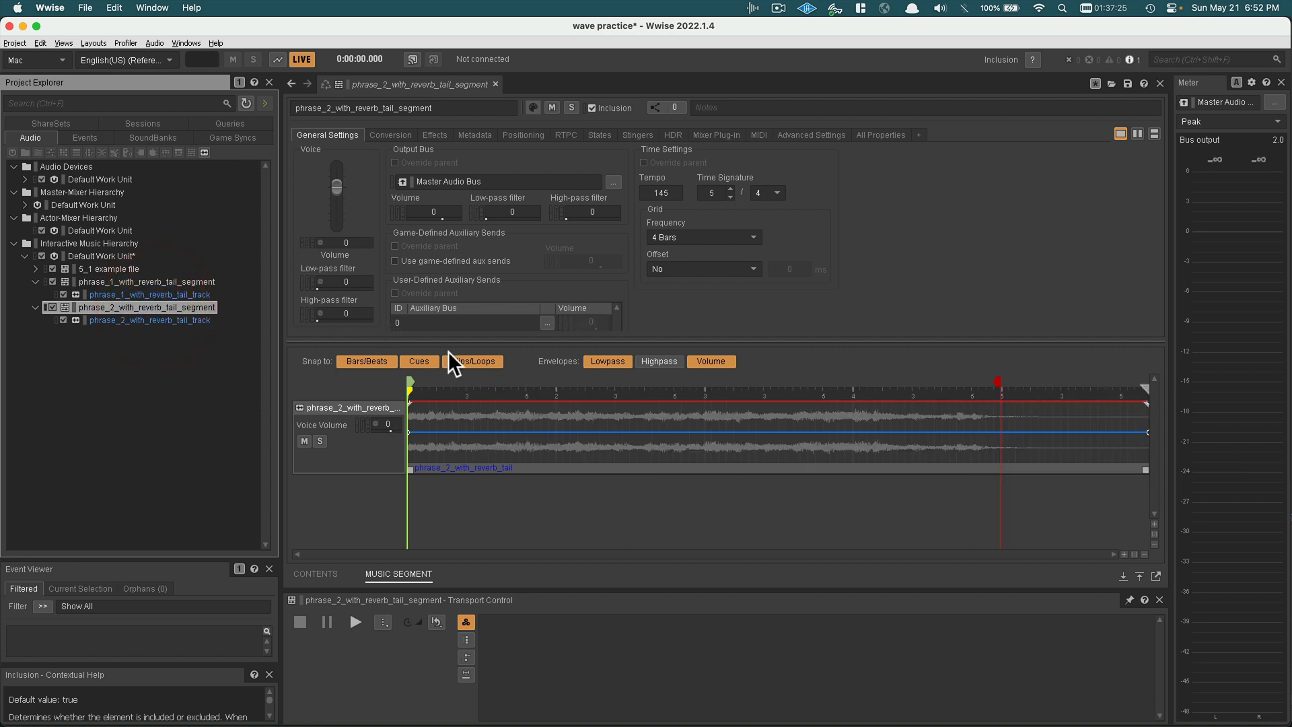
key("space")
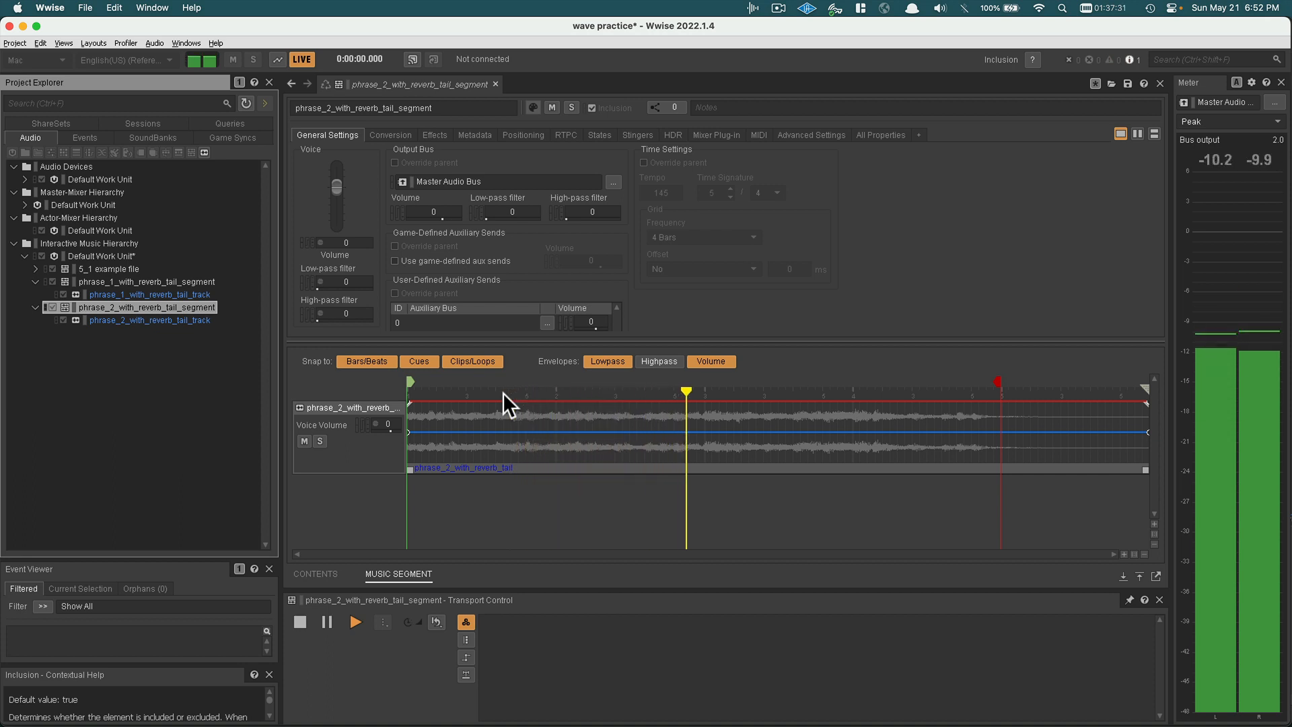
key("space")
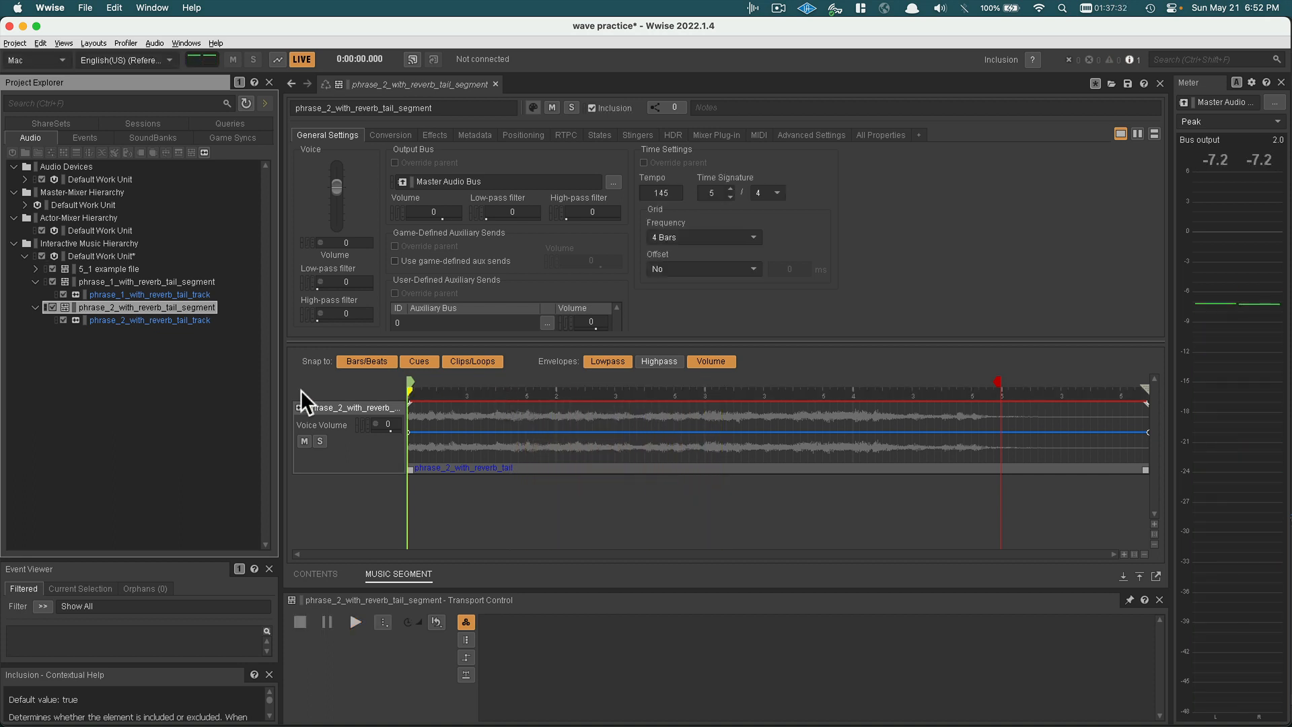
- Group the phrase 1 and phrase 2 segments under a new parent Music Playlist Container named holst_mars_playlist
left_click(115, 281)
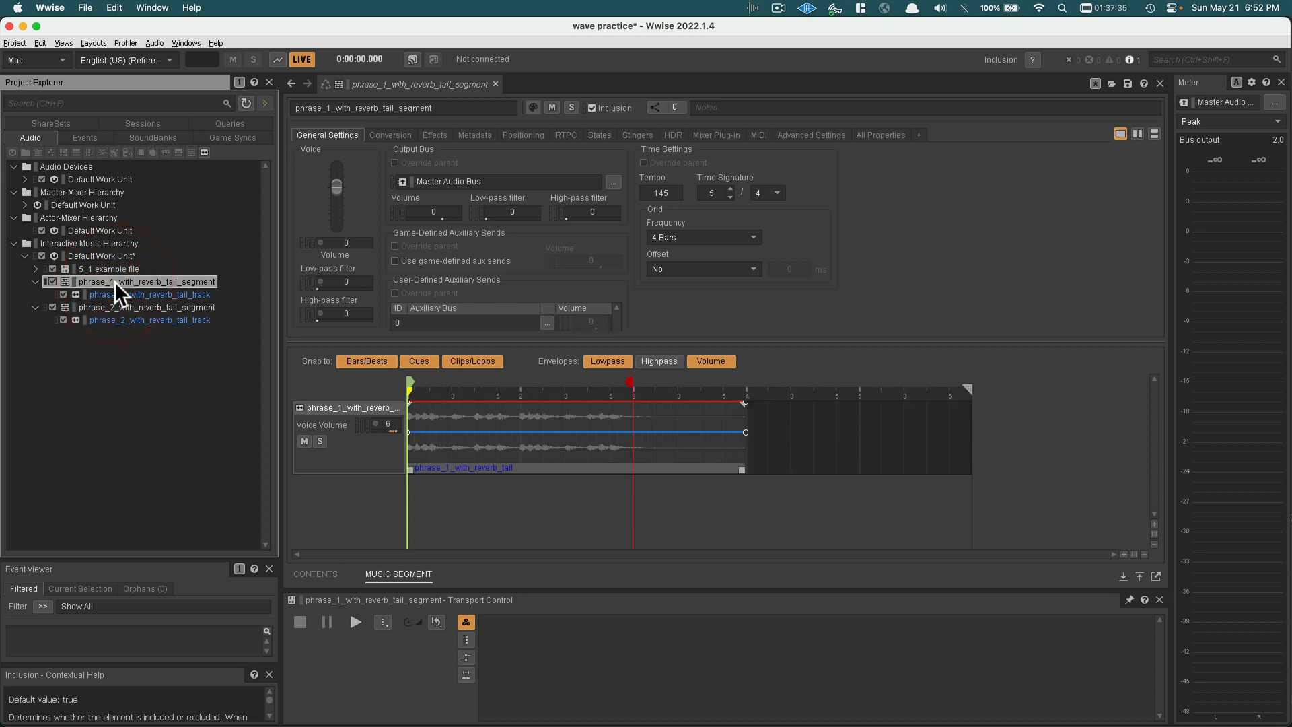
left_click(115, 307)
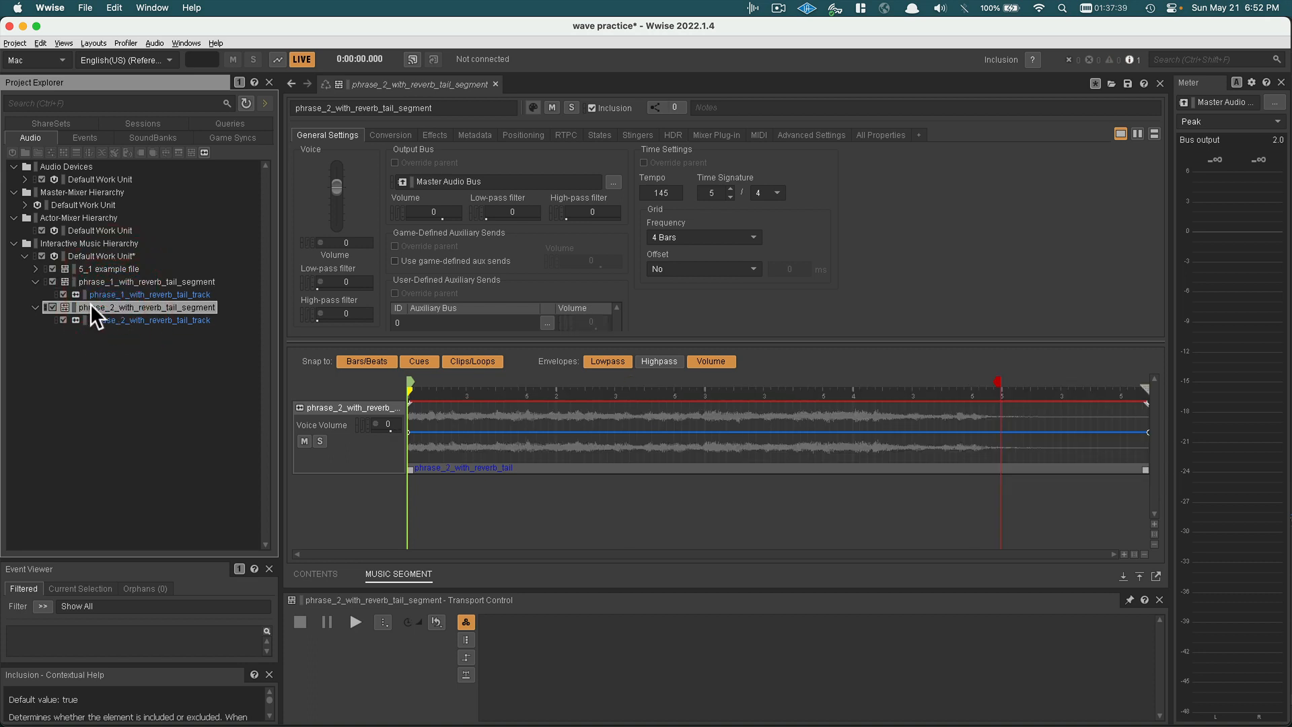
left_click(36, 282)
left_click(36, 293)
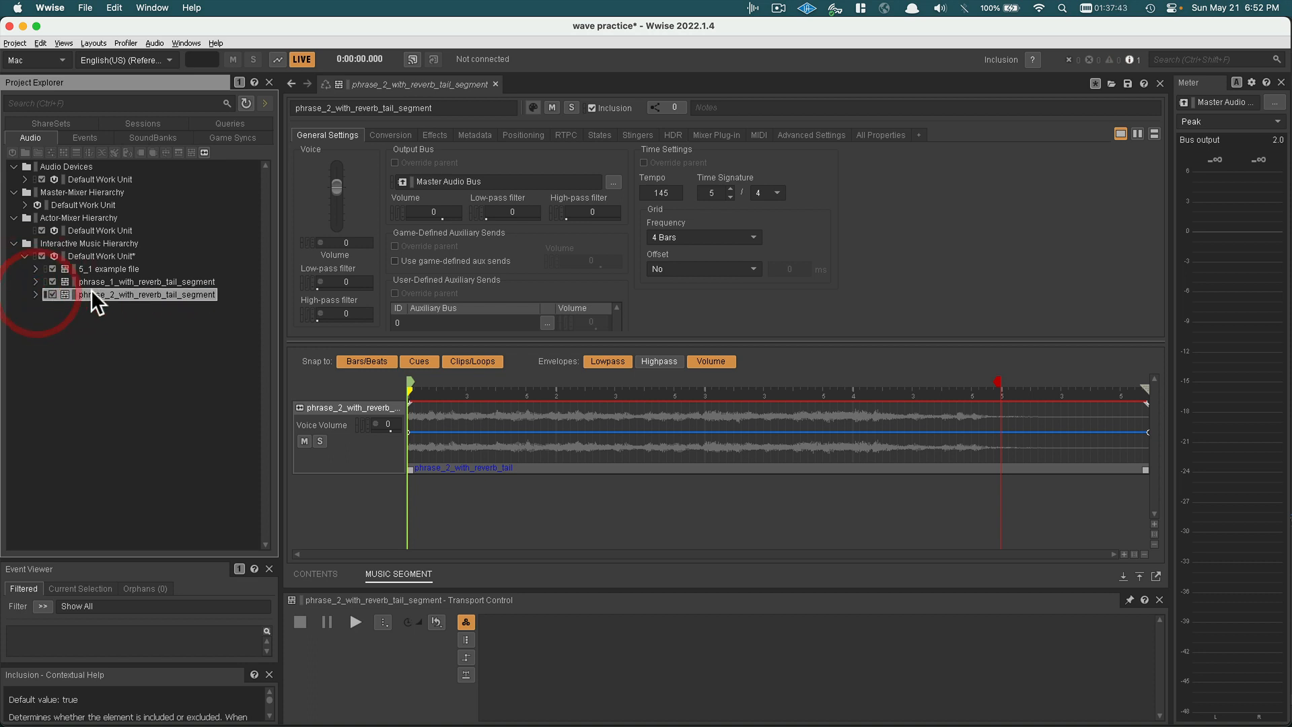
left_click(115, 282, "shift")
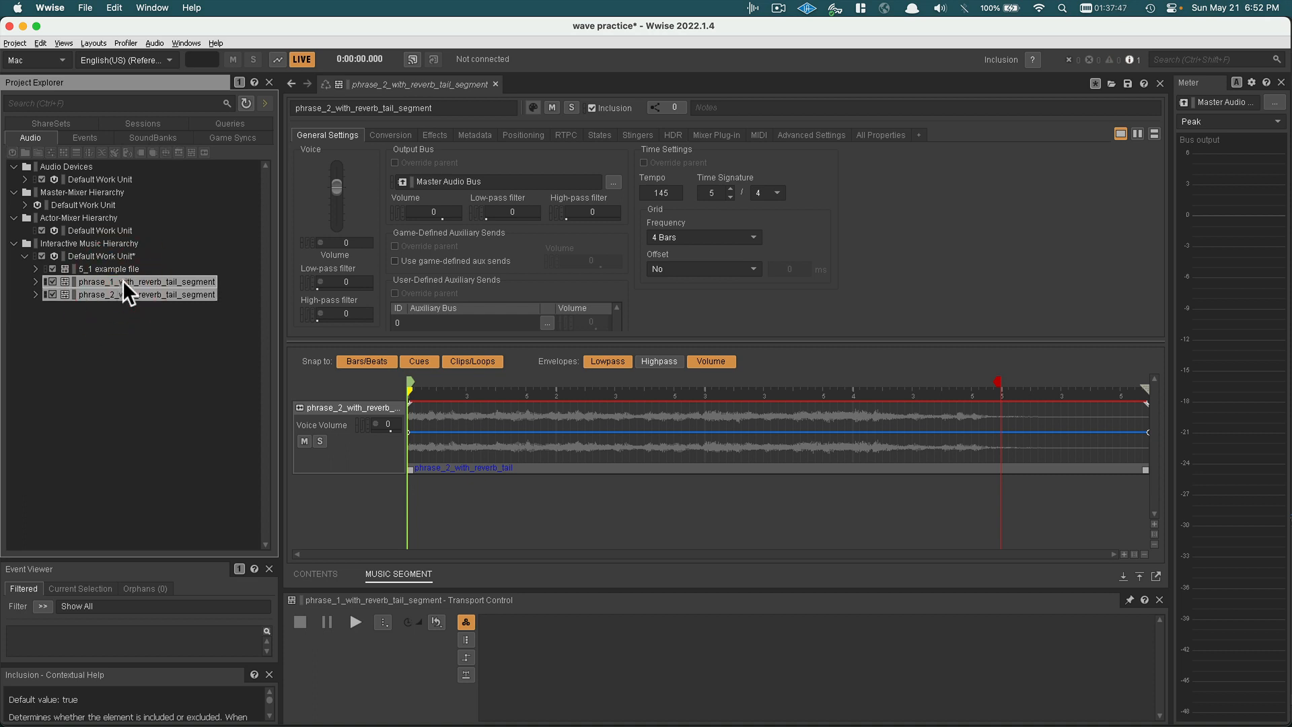
right_click(123, 280)
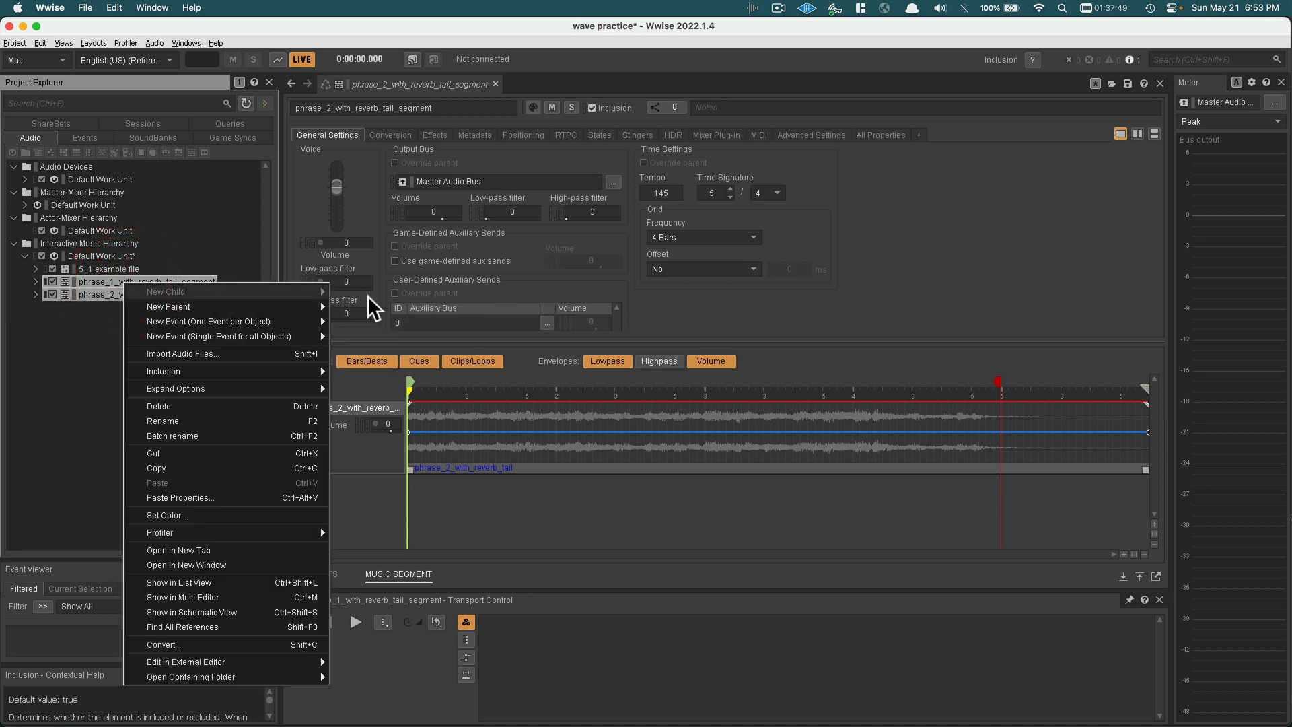
mouse_move(268, 303)
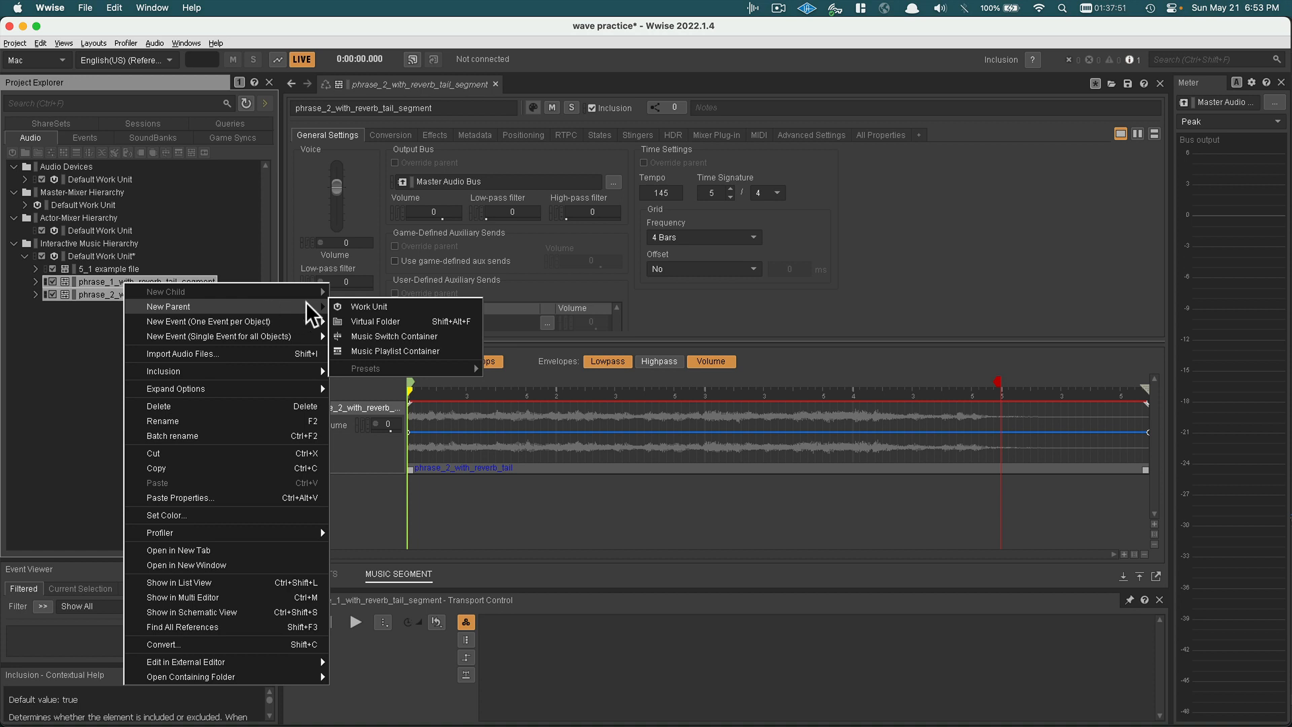
left_click(376, 350)
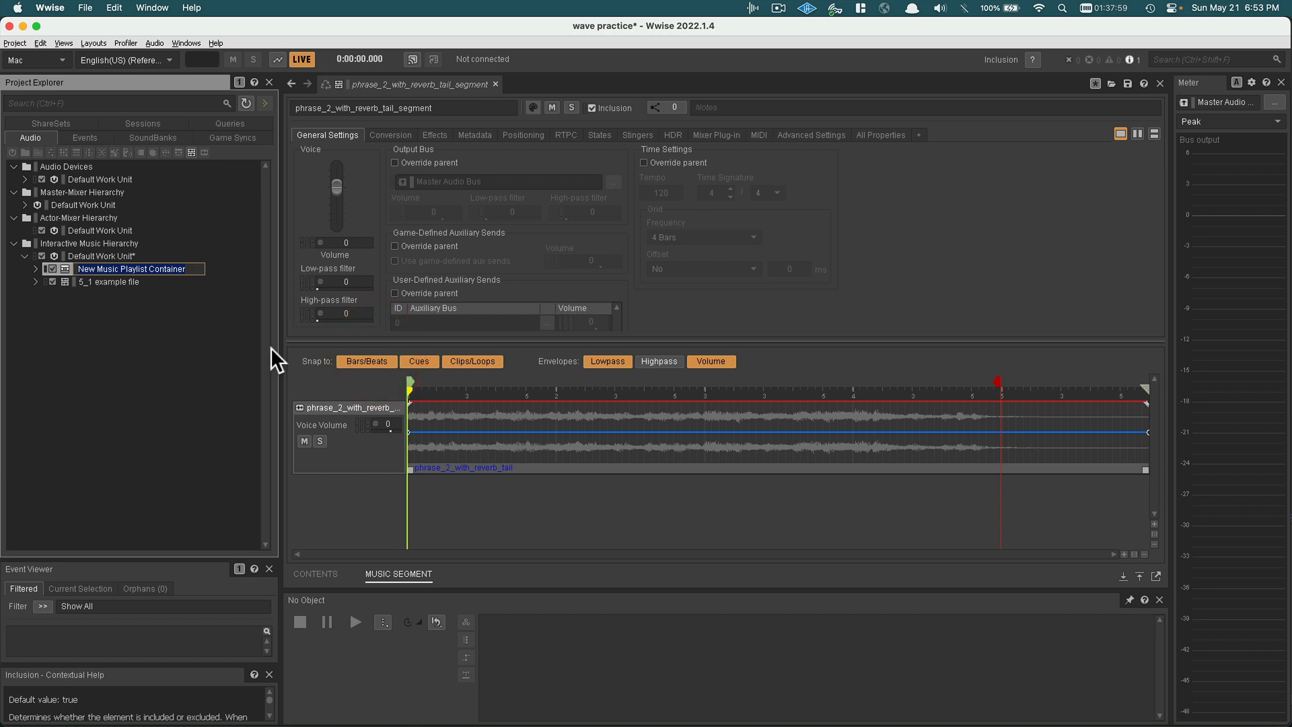
type("holst_mar")
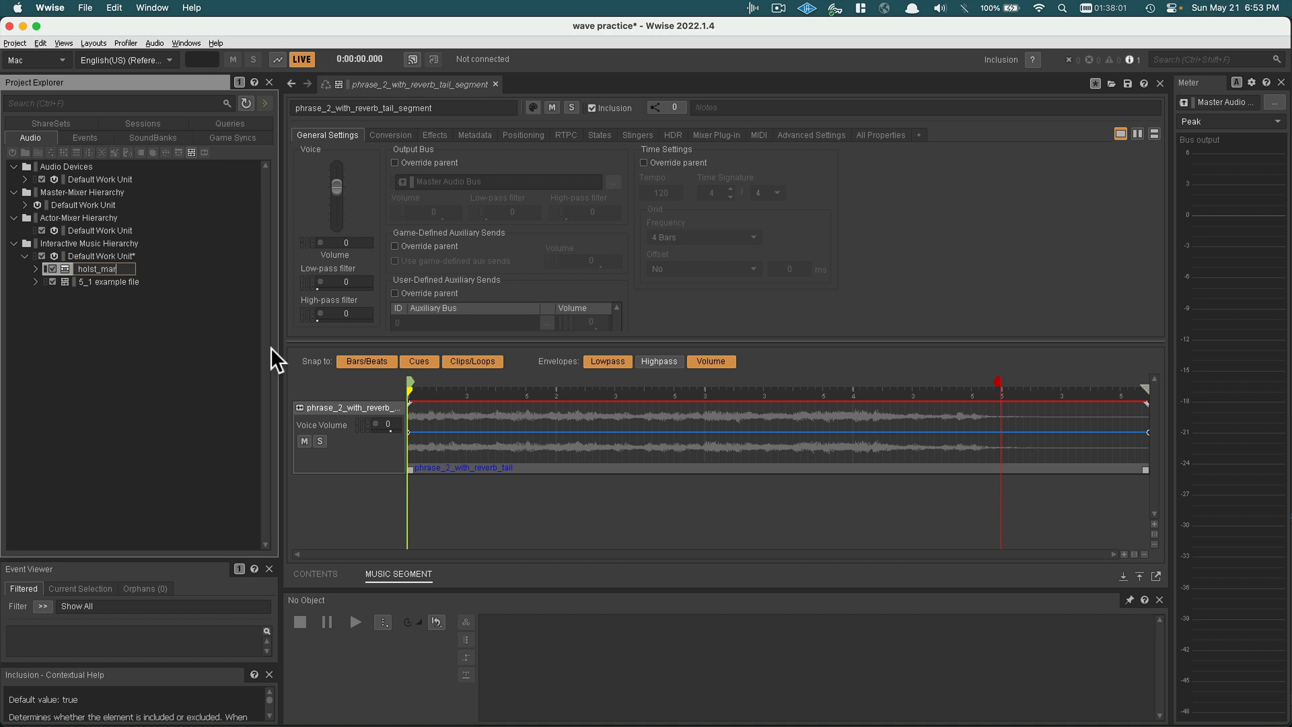
type("s_playlist")
key("Return")
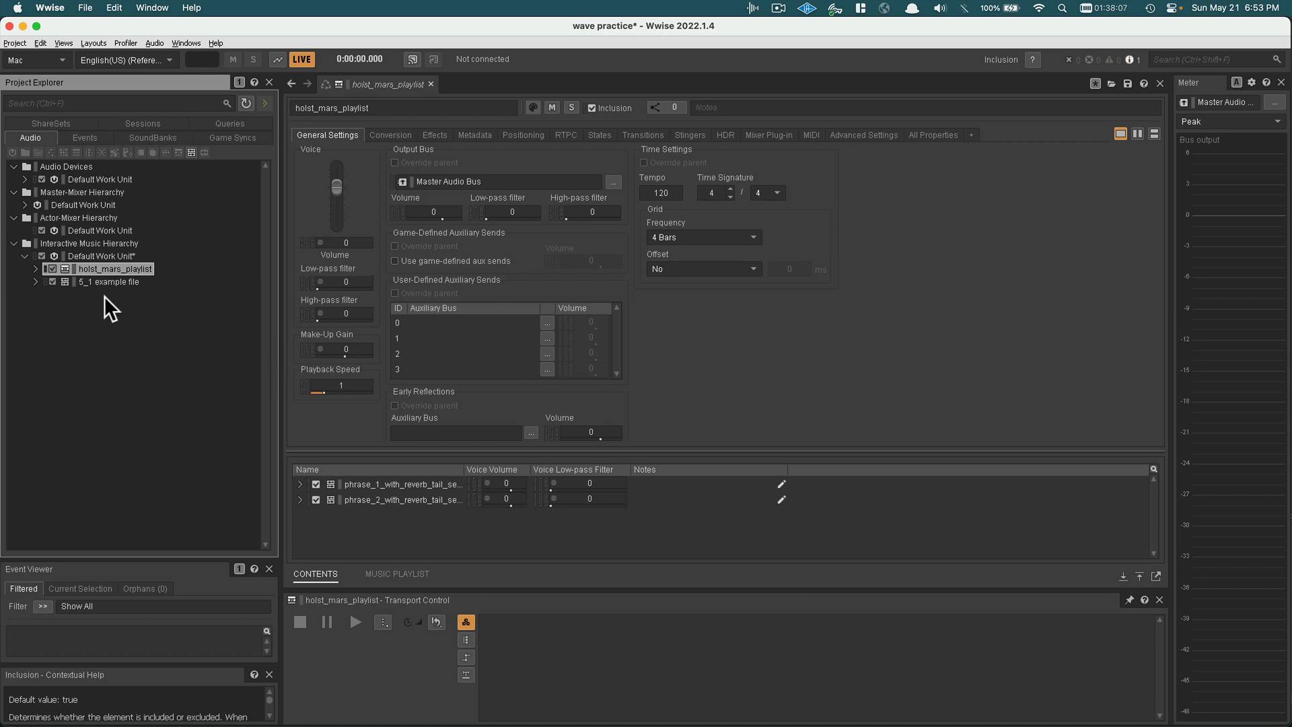
- Fill the music playlist's Sequence Continuous group with the phrase 1 and phrase 2 segments in alternation, each twice
left_click(35, 269)
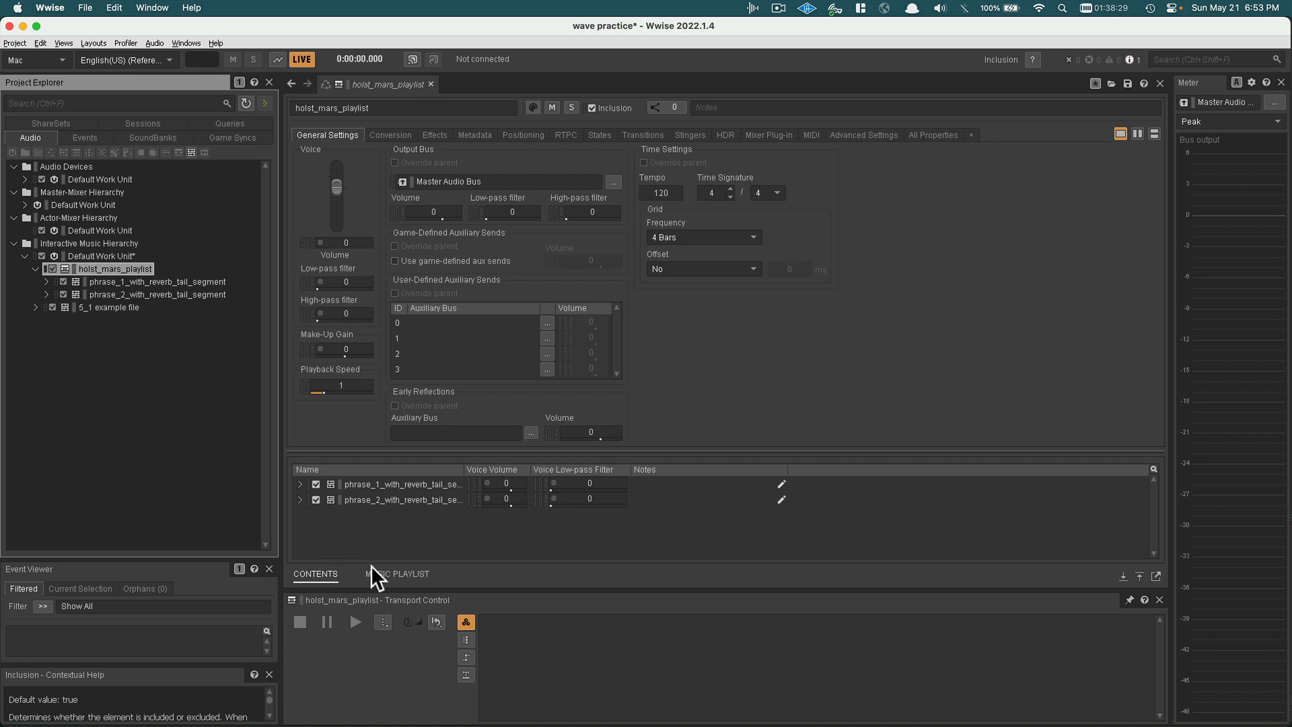
left_click(387, 573)
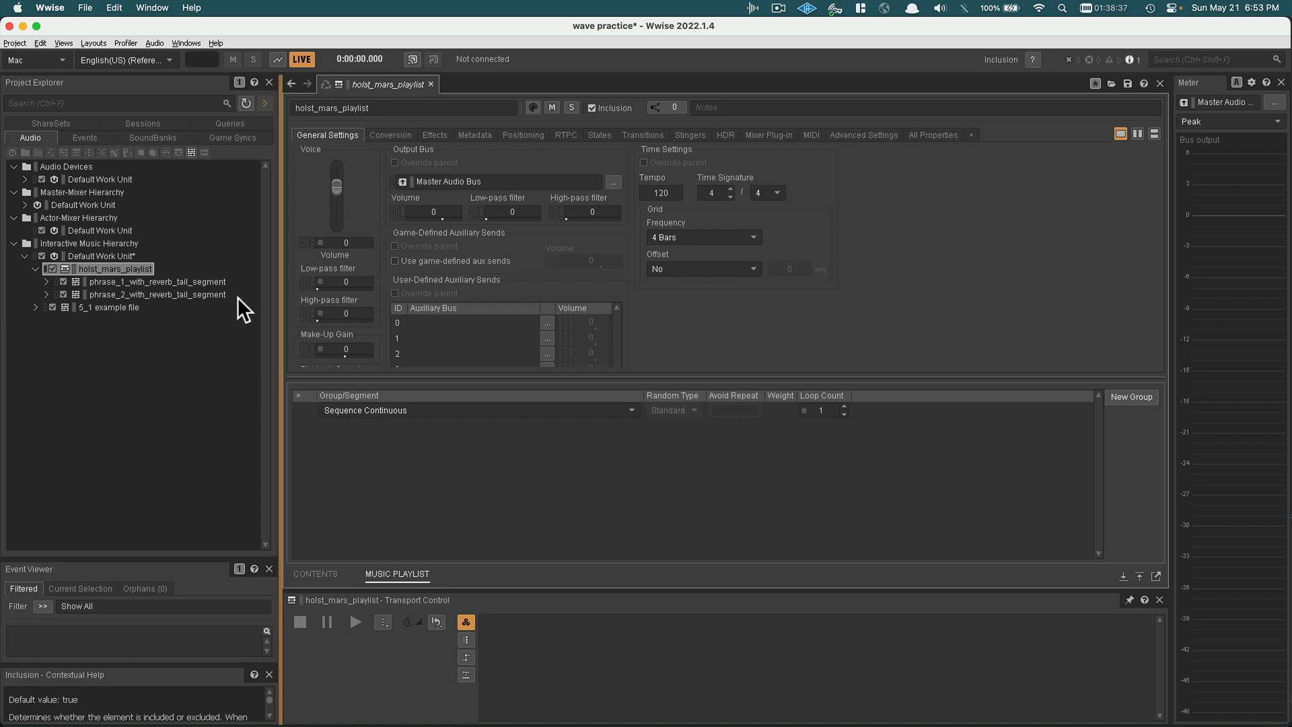
left_click_drag(177, 279, 388, 424)
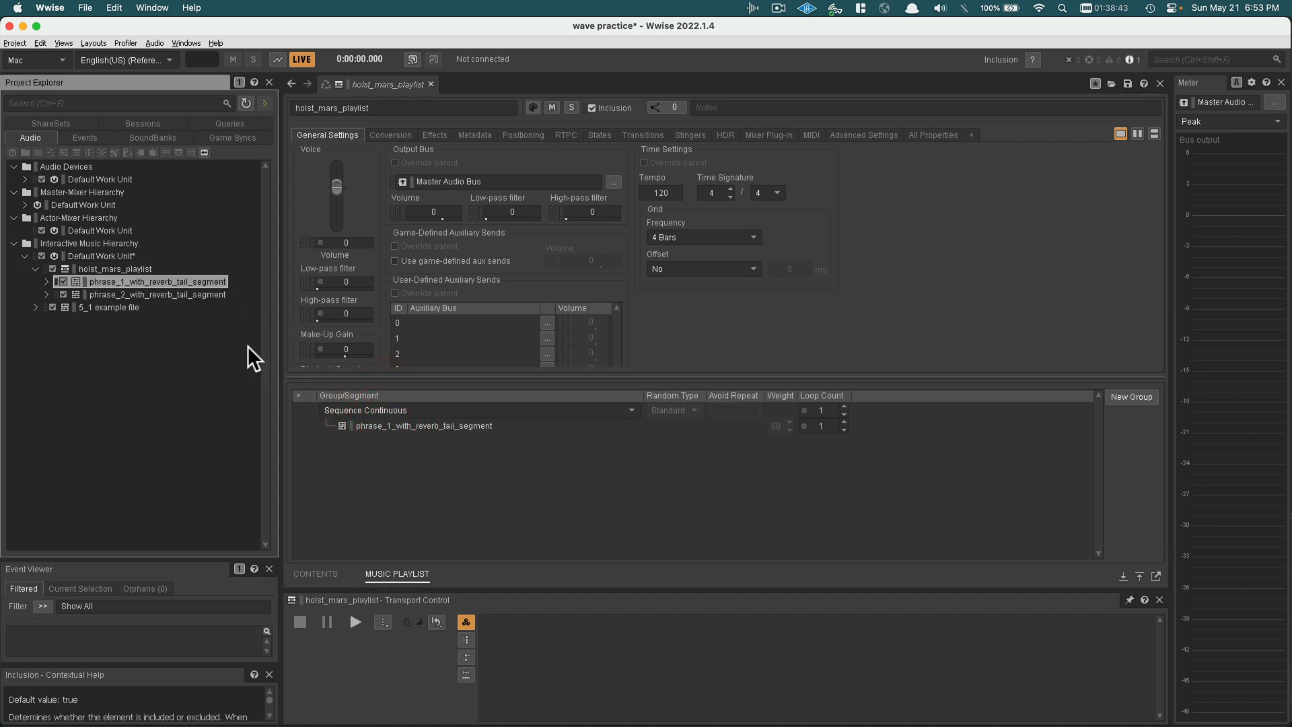
left_click_drag(202, 295, 416, 432)
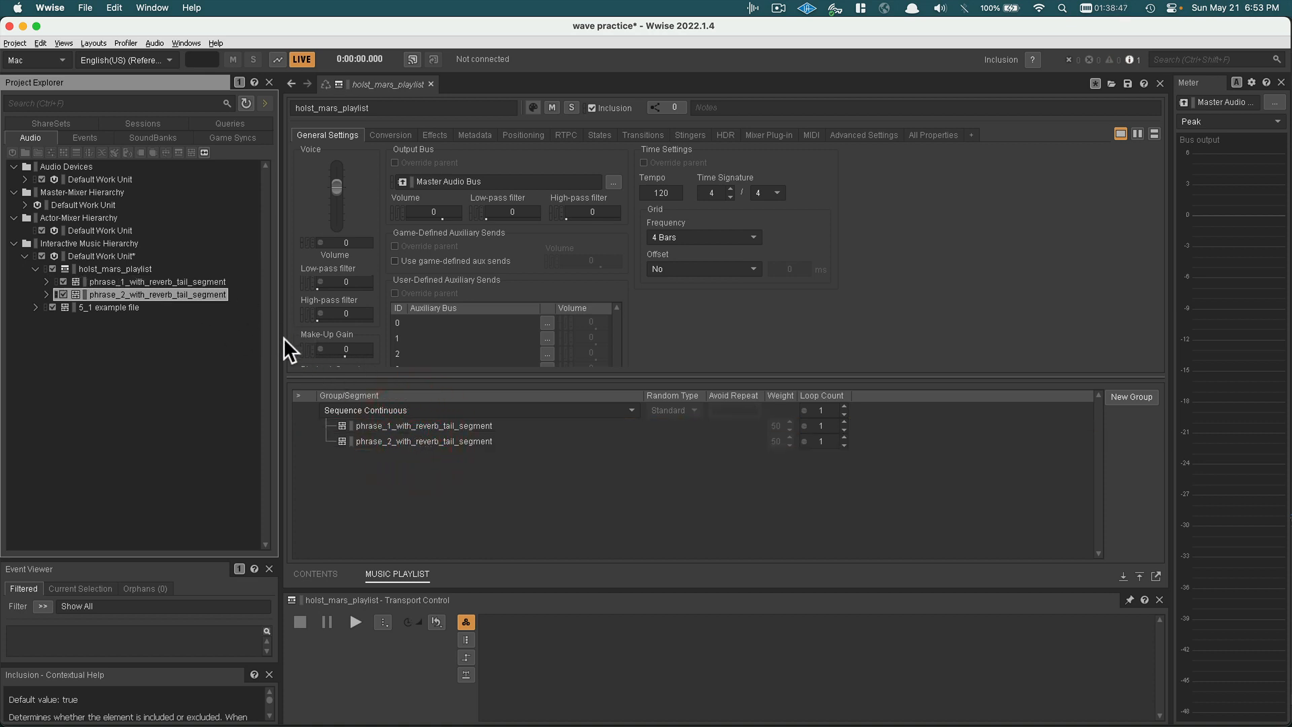
left_click_drag(200, 283, 434, 456)
left_click_drag(187, 296, 390, 479)
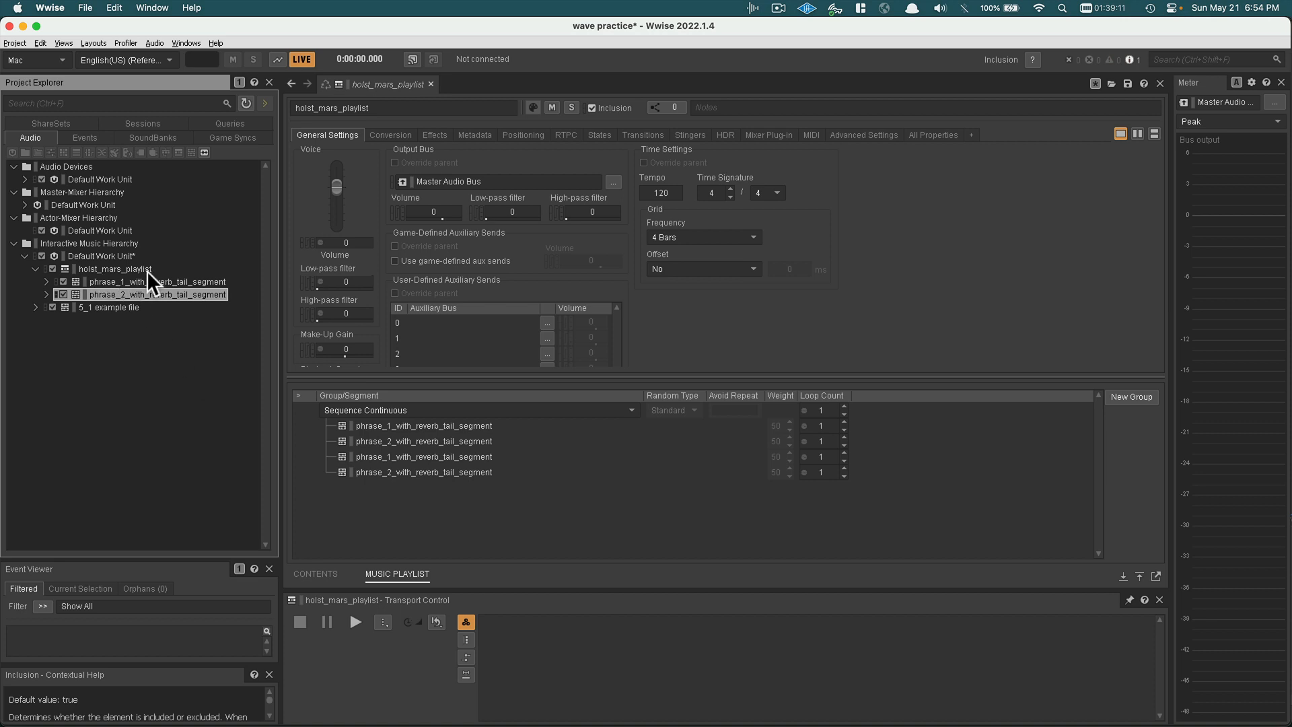
- Check the phrase 1 segment's timeline and audition the whole holst_mars_playlist sequence
left_click(110, 270)
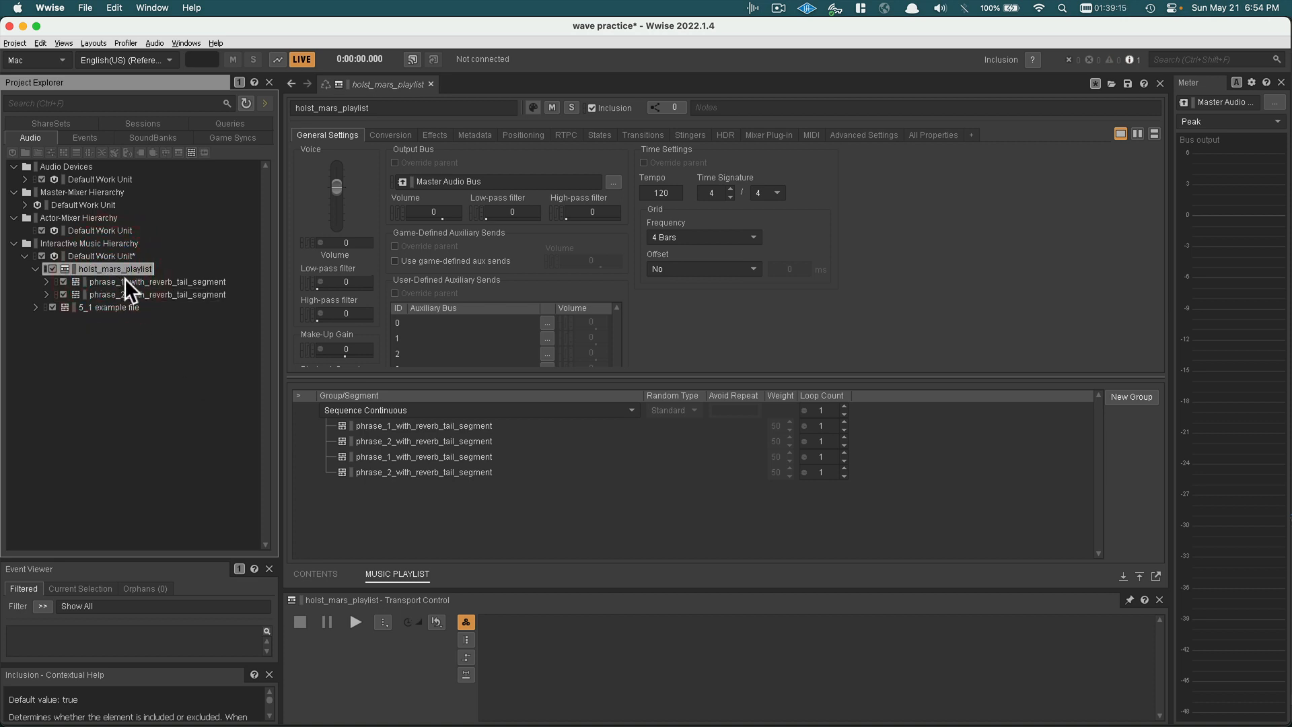
left_click(116, 280)
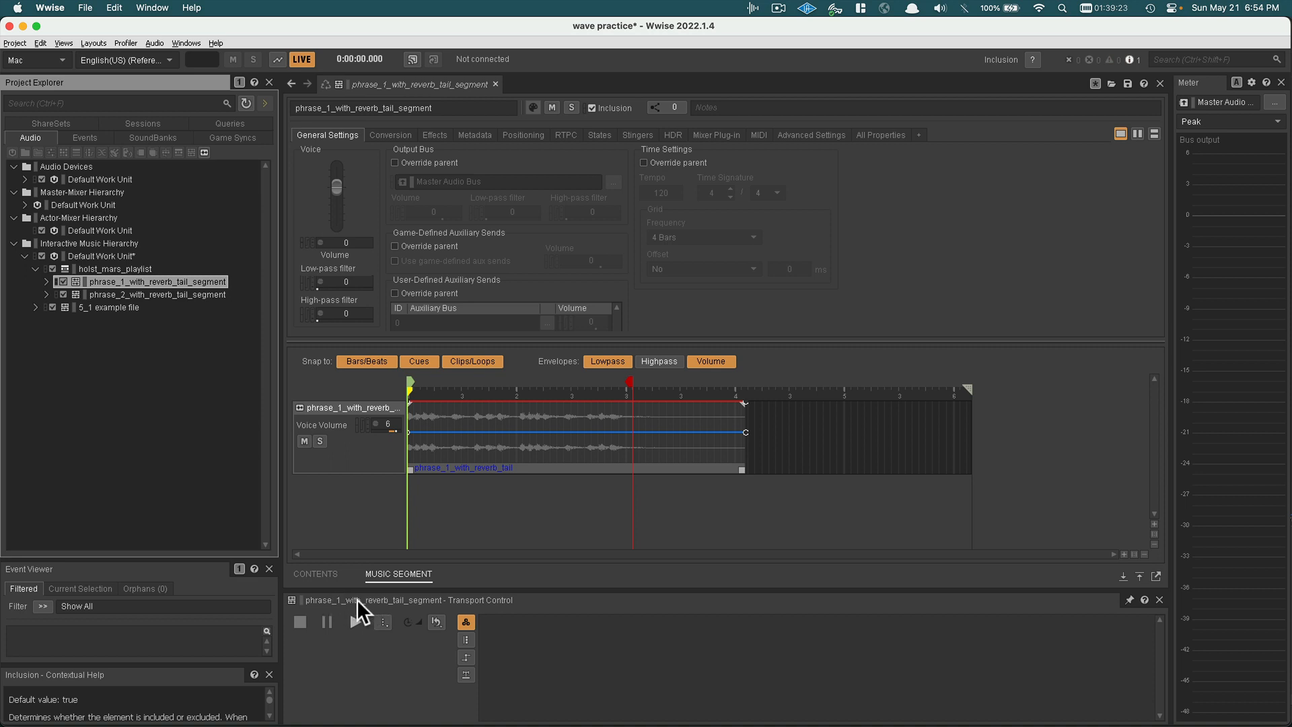
left_click(127, 269)
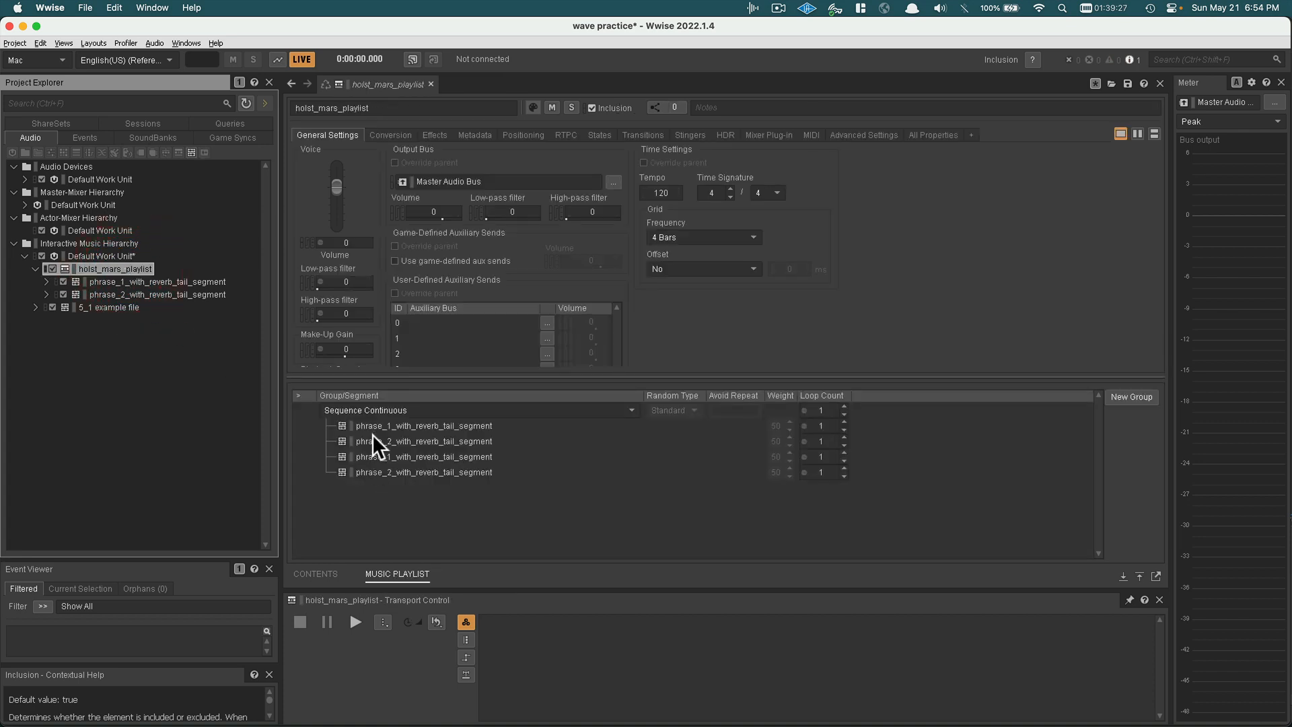
left_click(386, 575)
left_click(389, 575)
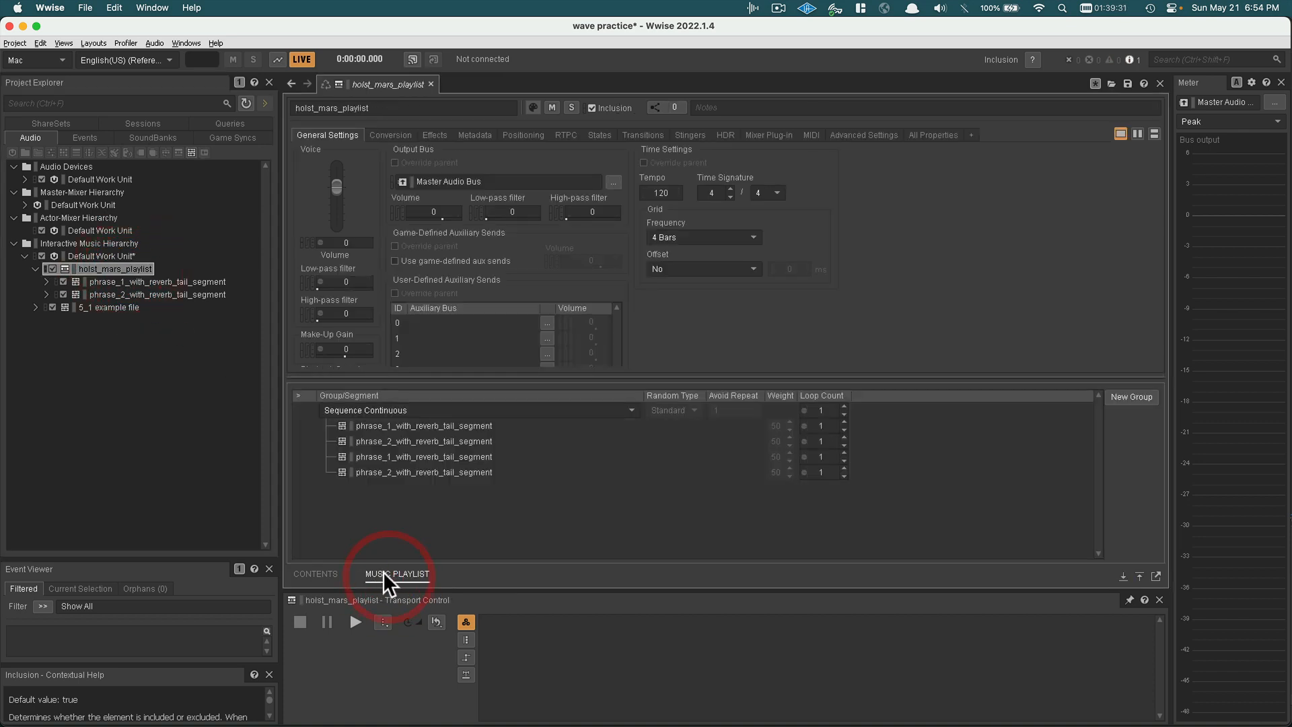
left_click(354, 621)
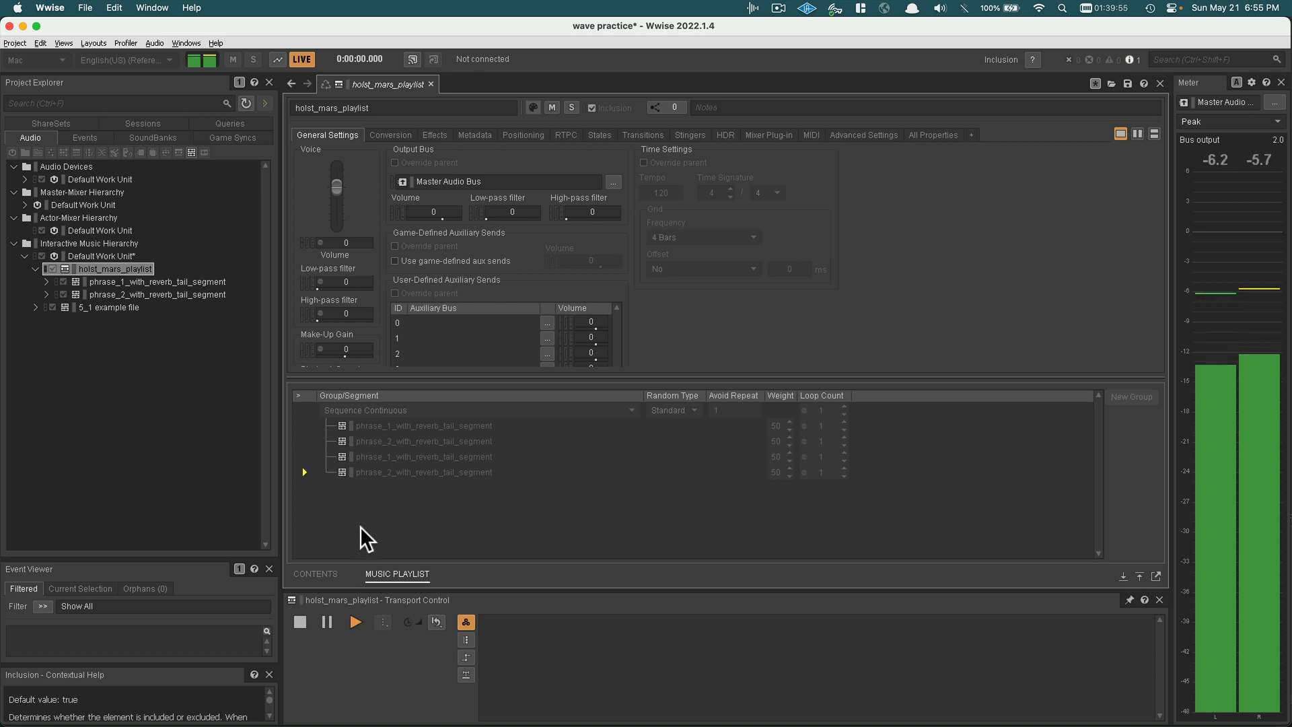
left_click(301, 620)
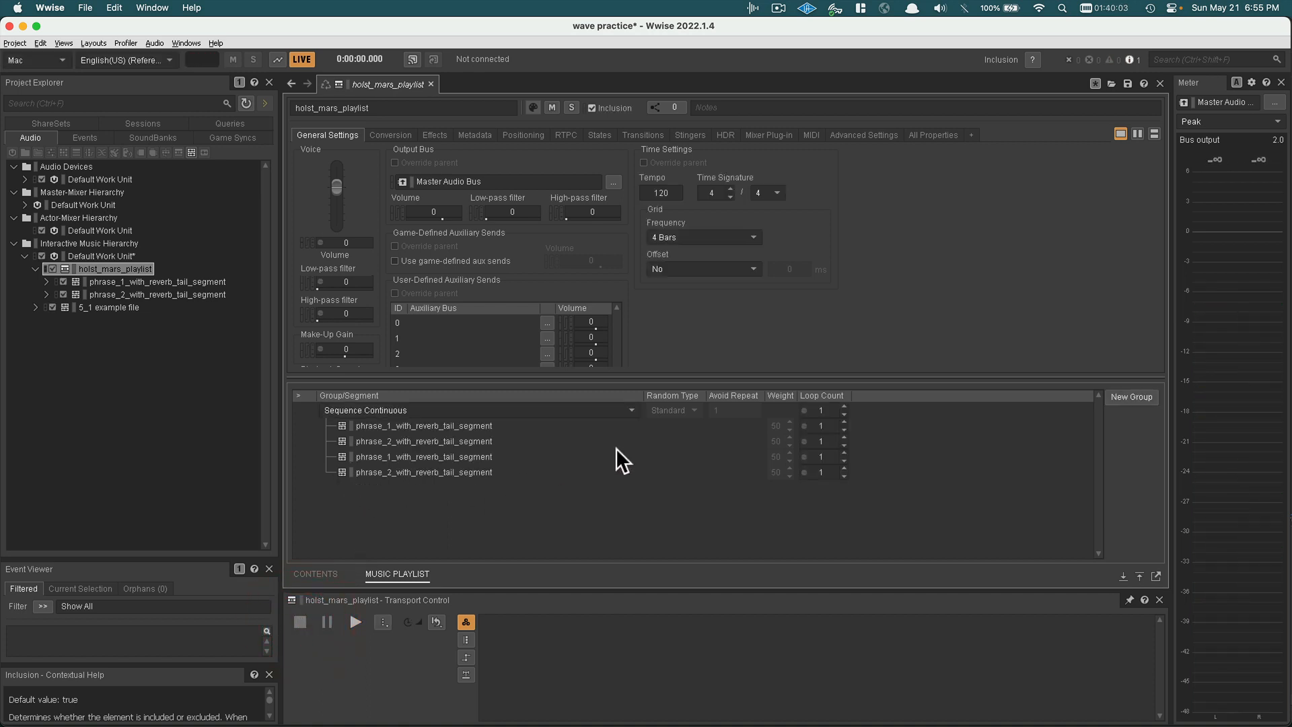
- Audition the playlist with the first phrase 1 entry's loop count at 2, and return that count to 1
left_click(828, 425)
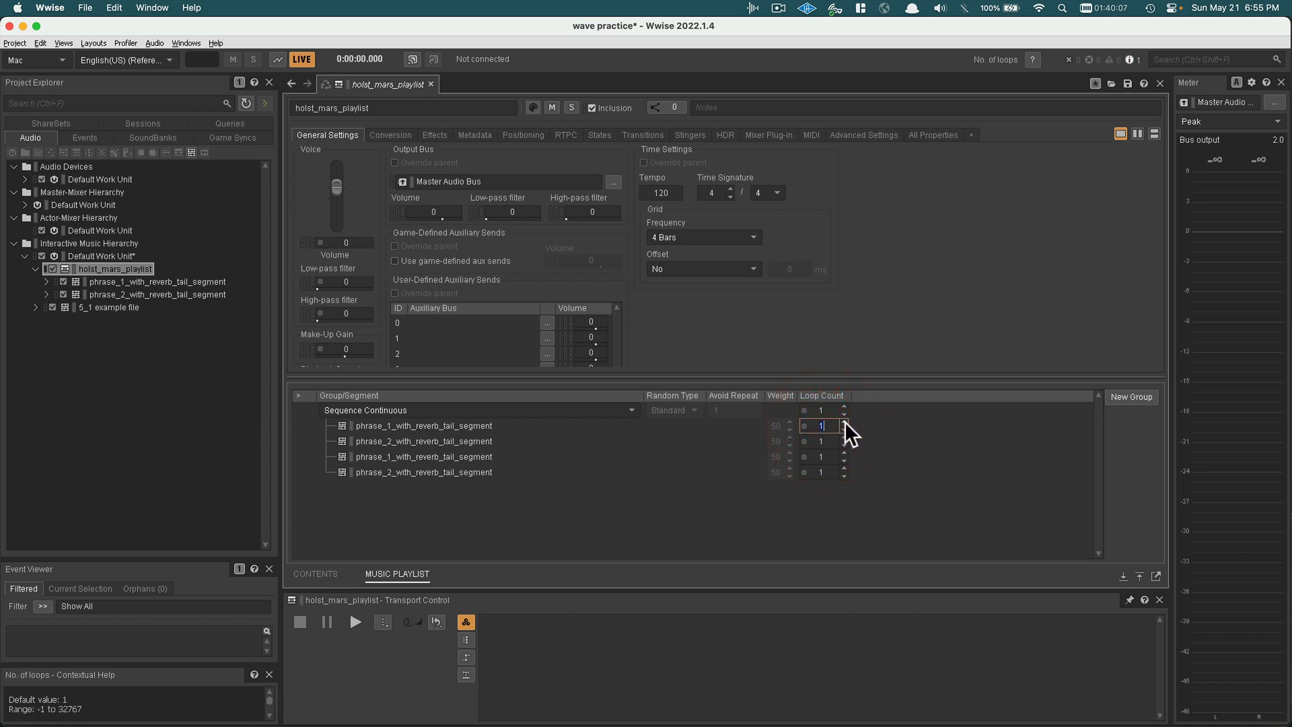
left_click(845, 422)
left_click(875, 441)
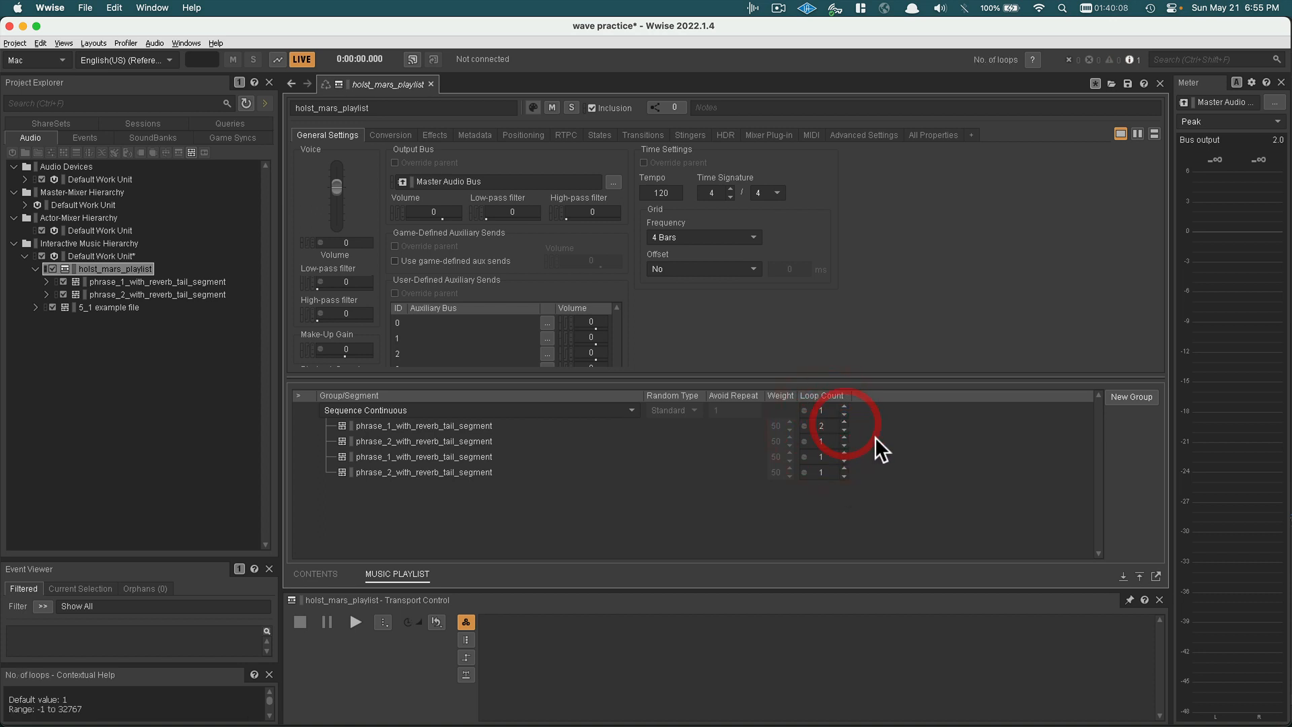
left_click(438, 427)
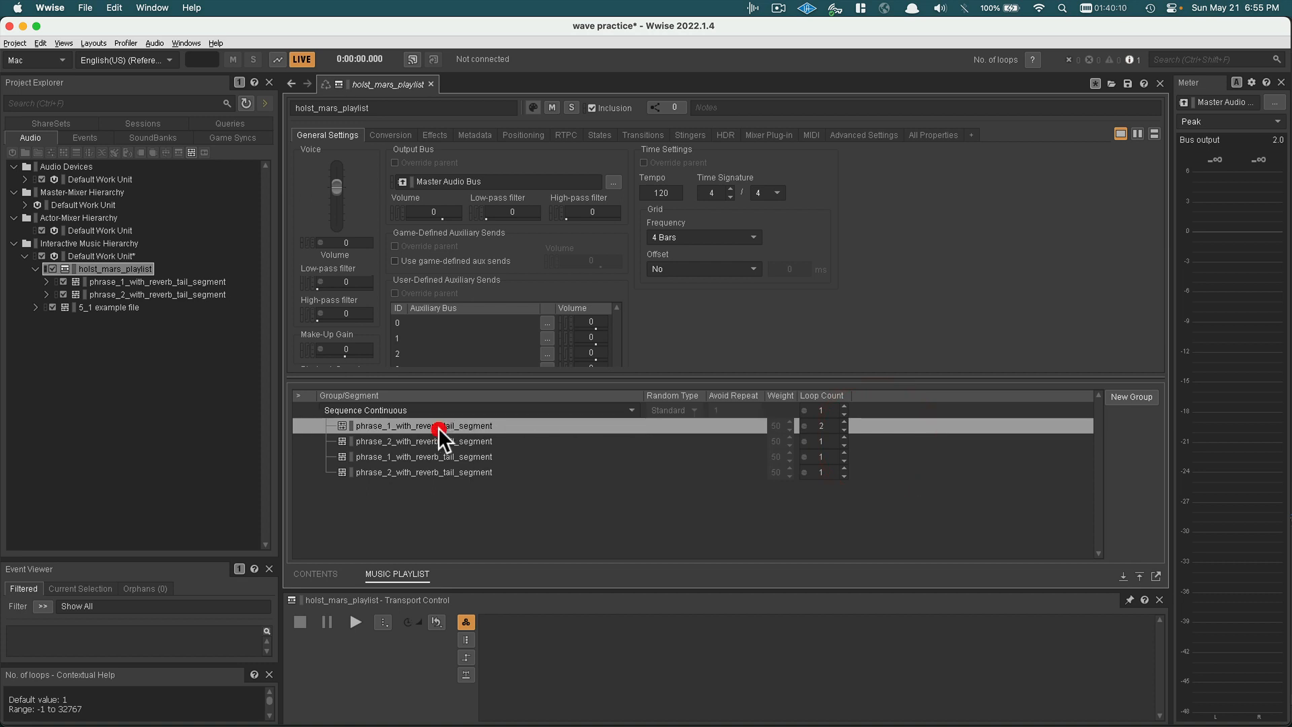
left_click(356, 621)
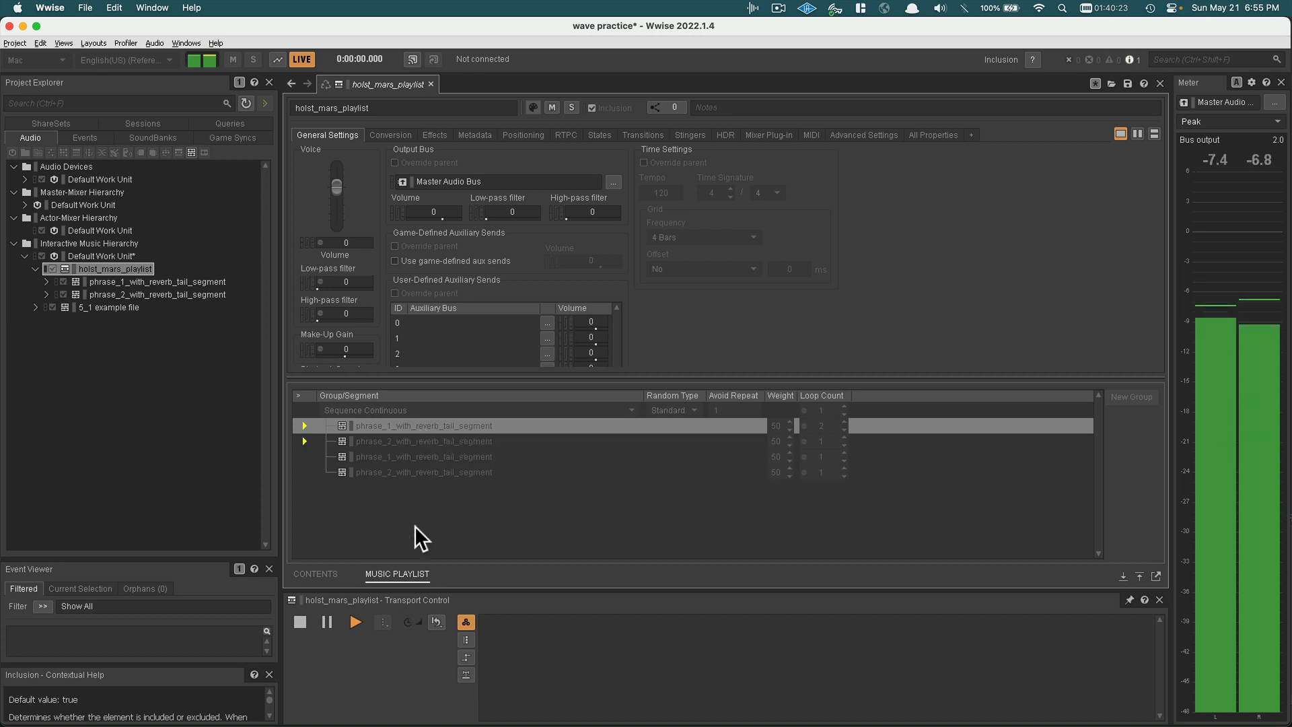
left_click(298, 617)
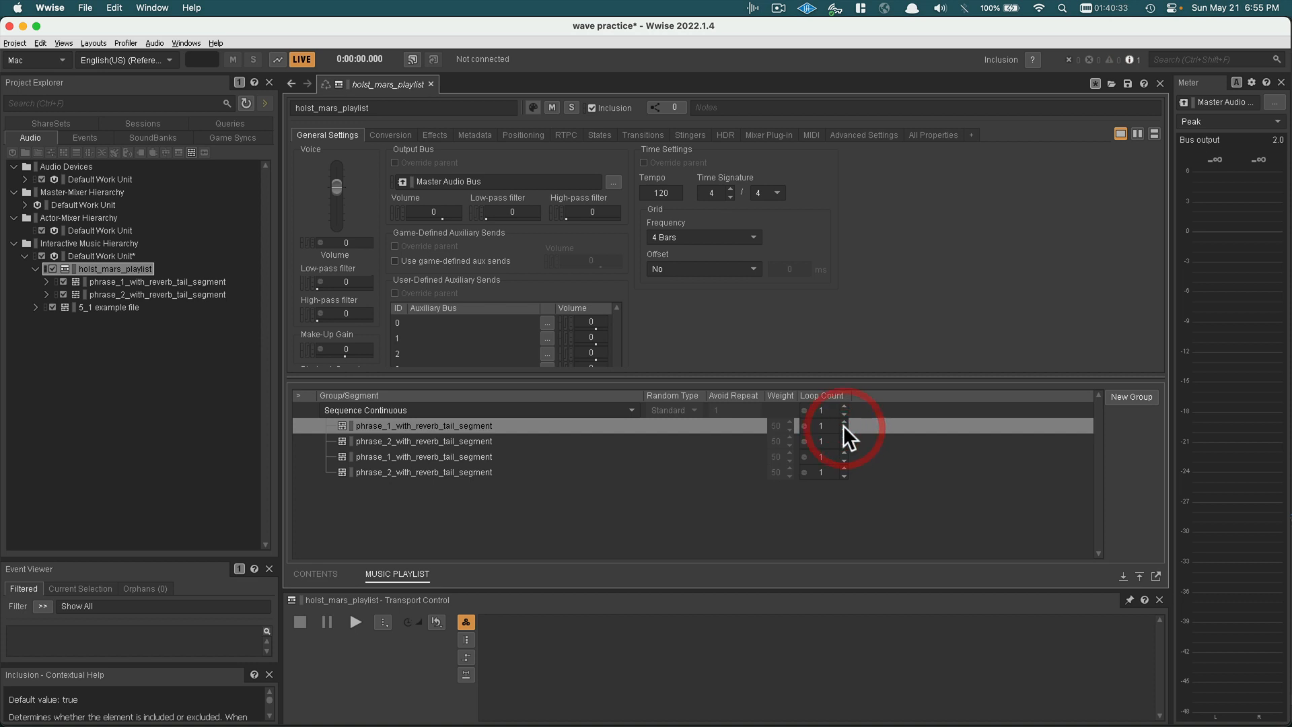
- Set the loop count of the top-level Sequence Continuous group to Infinite
left_click(833, 410)
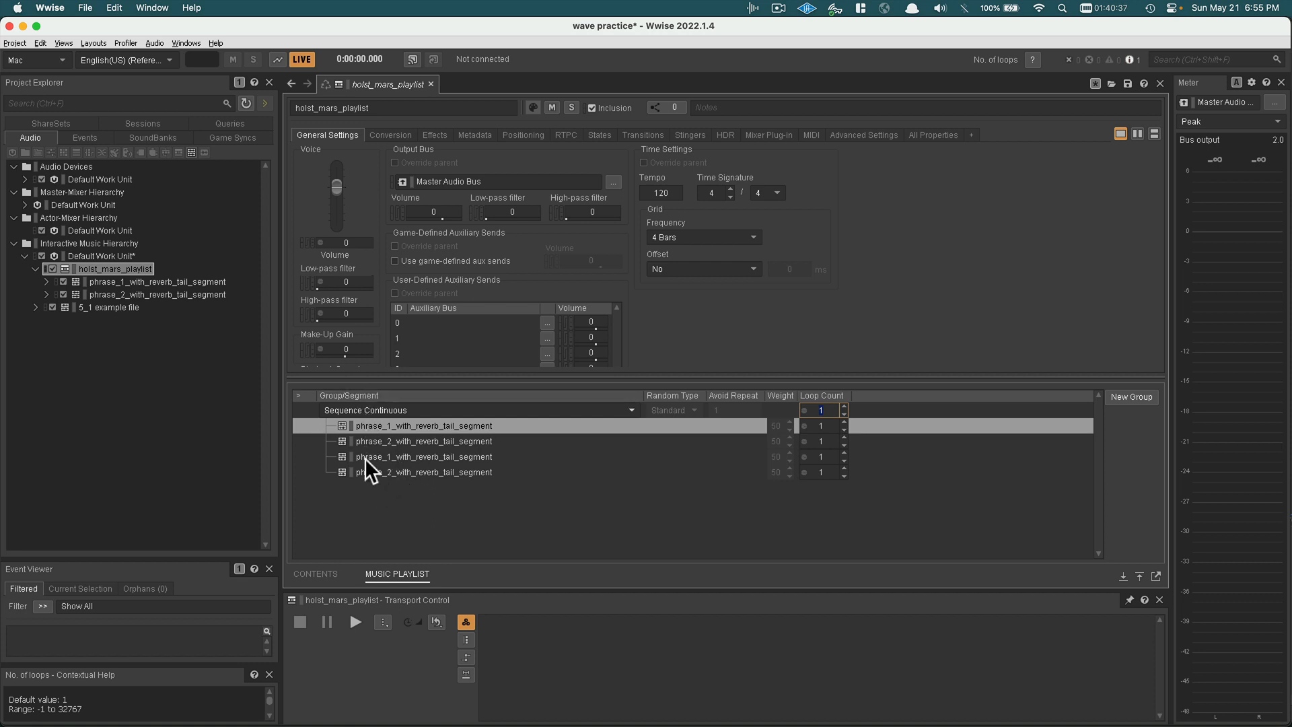
left_click(844, 415)
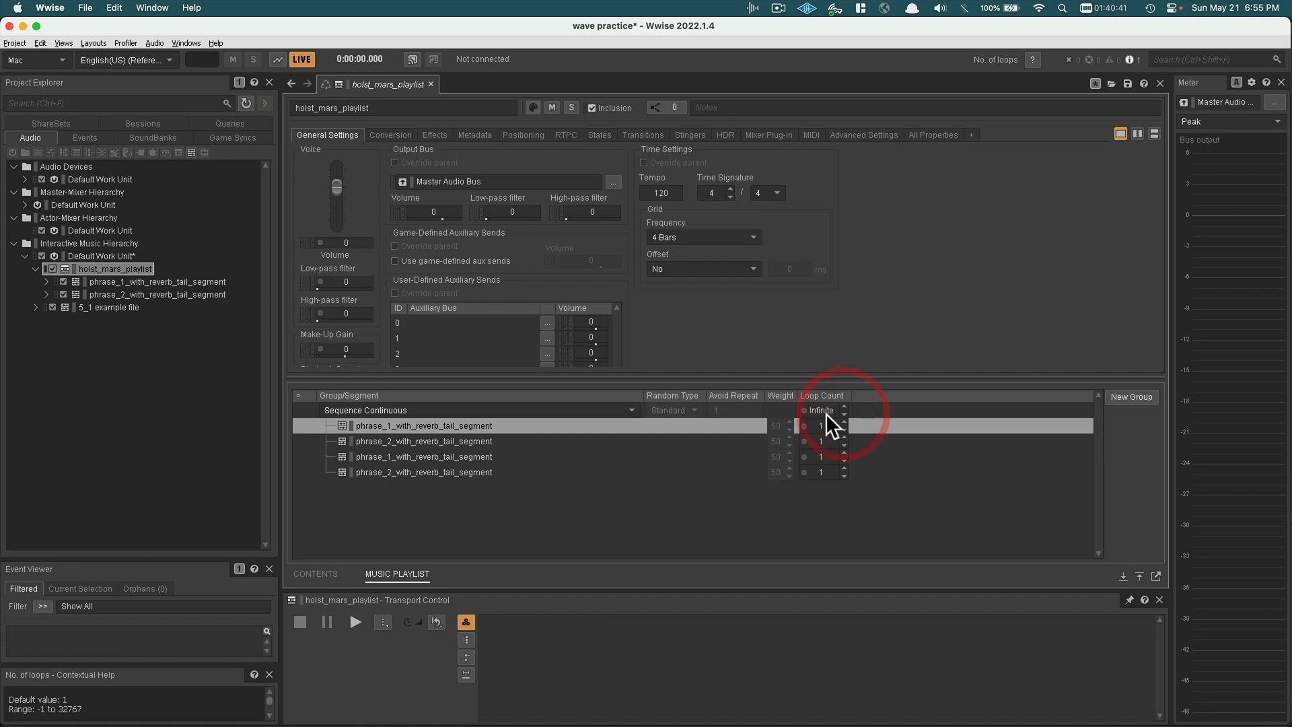
left_click(466, 439)
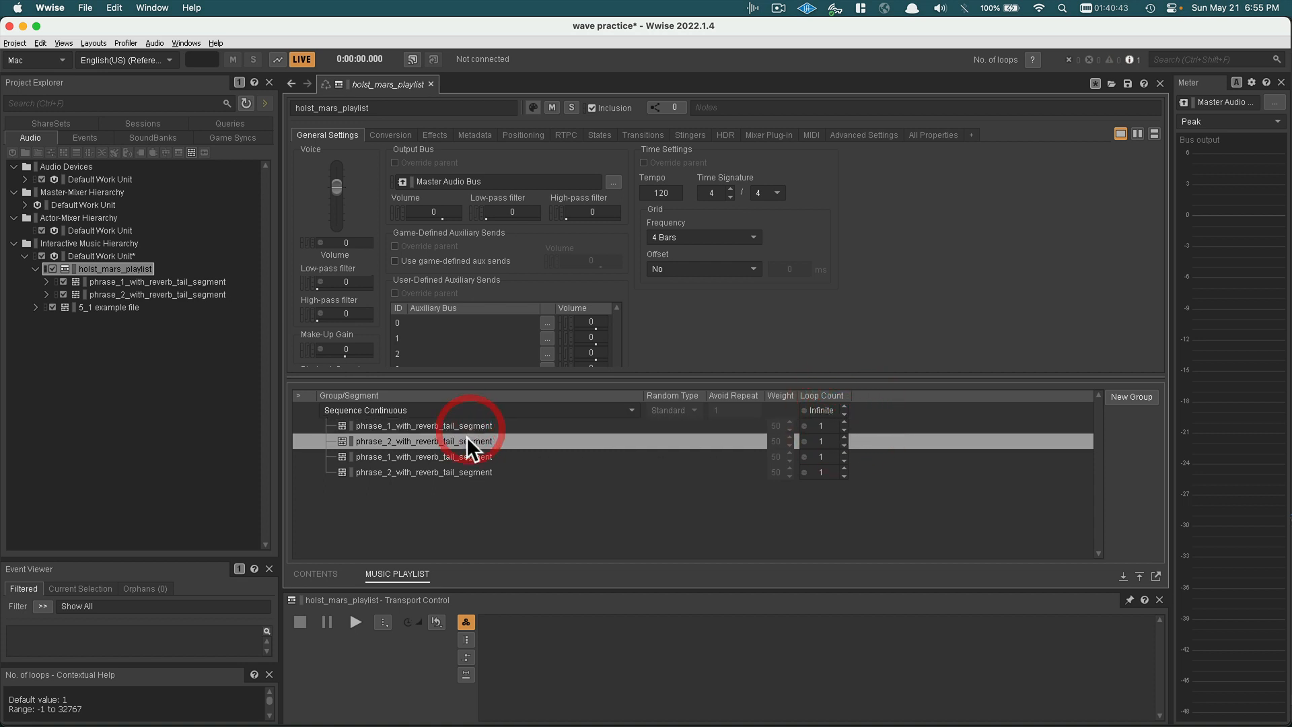
left_click(462, 456)
left_click(459, 471)
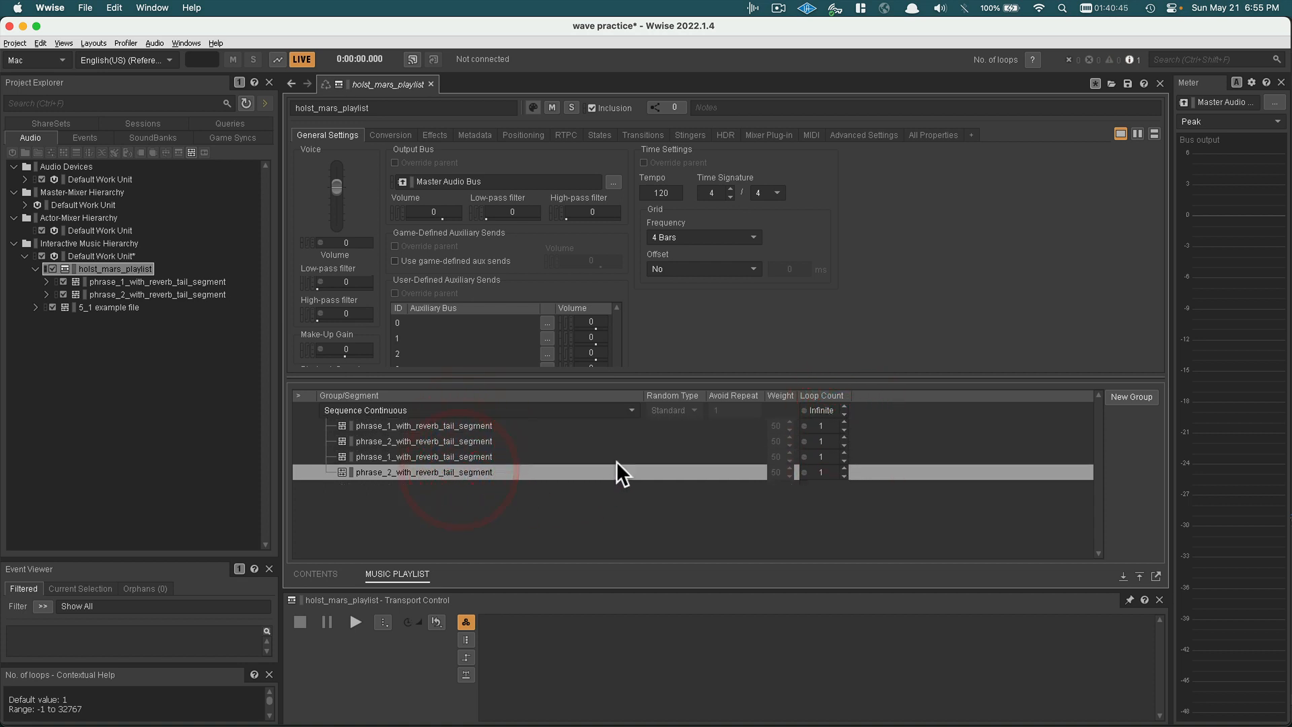
left_click(492, 426)
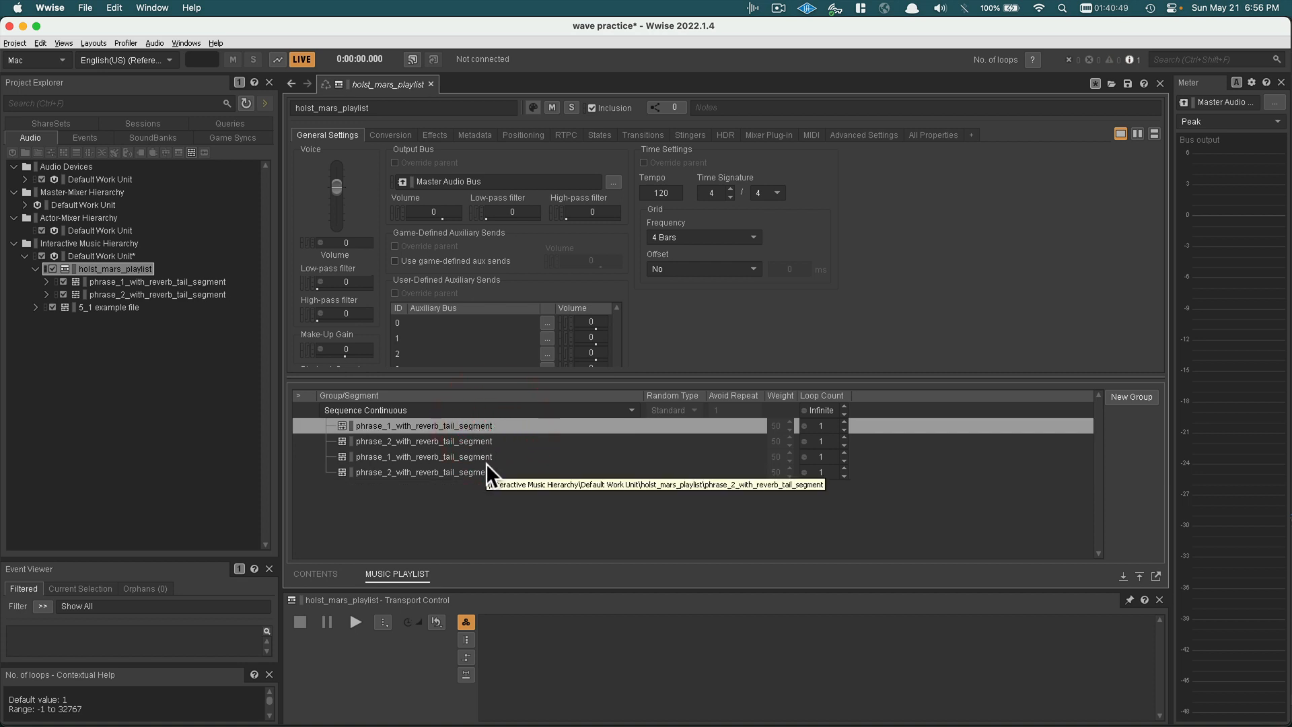
left_click(486, 491)
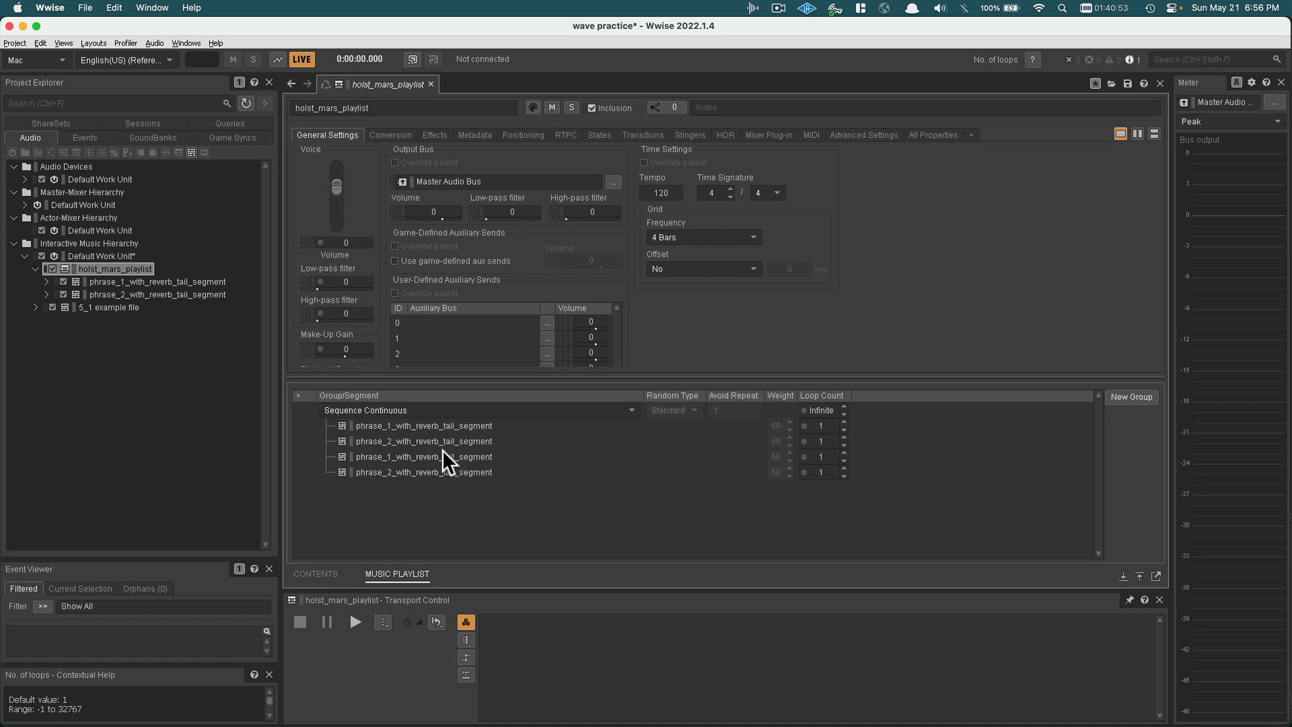
left_click(389, 406)
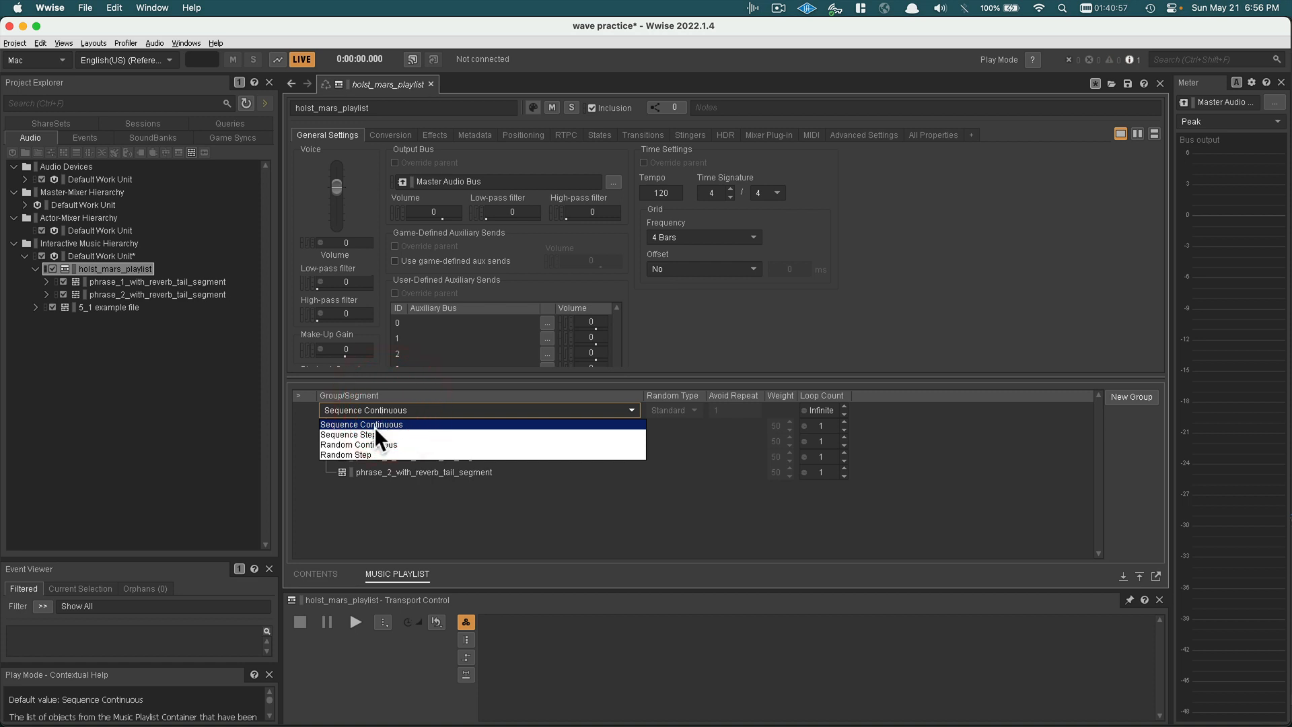
left_click(375, 475)
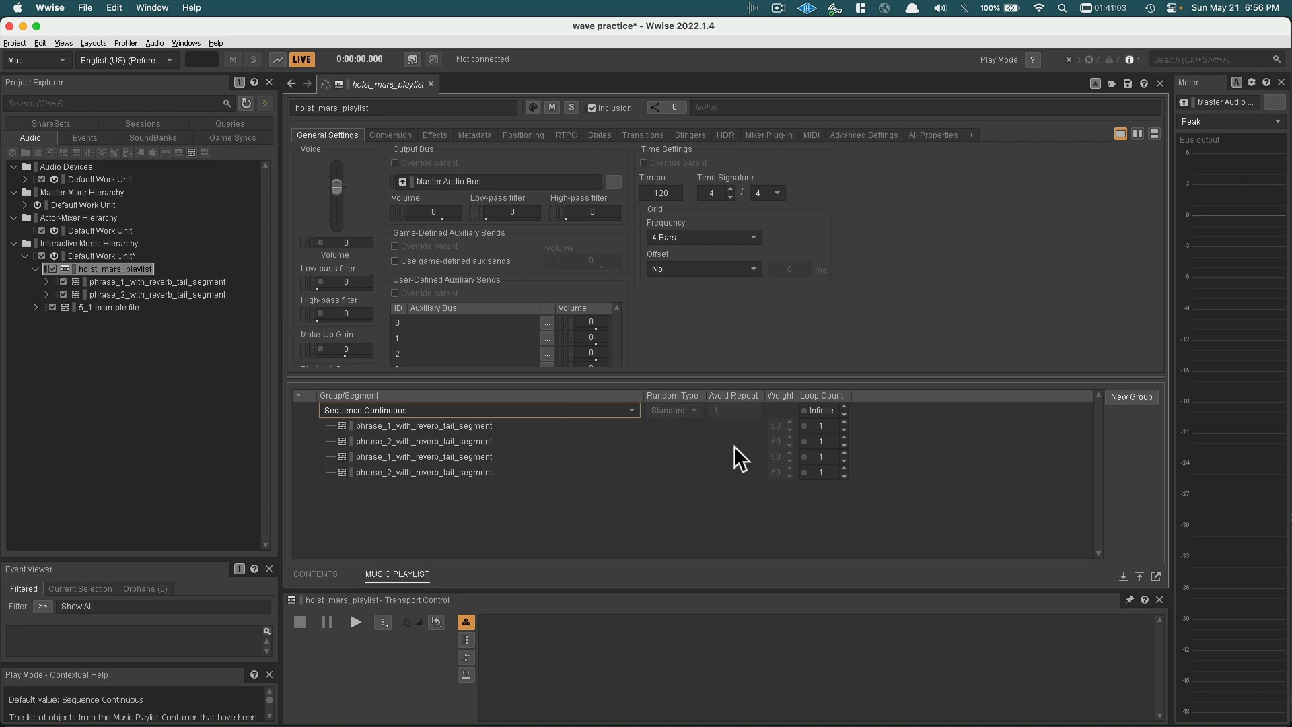
- Add a nested group with play mode Sequence Step to the playlist and fill it with the phrase 1 and phrase 2 segments
left_click(1142, 398)
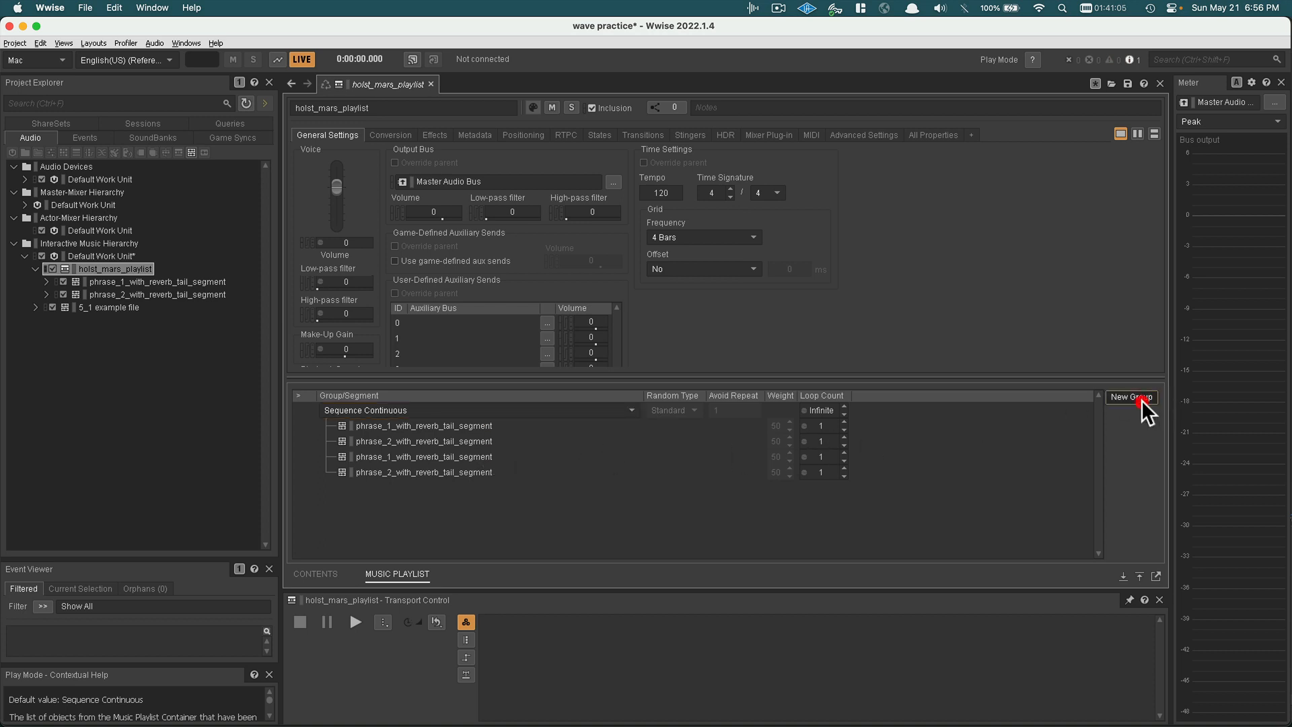
left_click(497, 486)
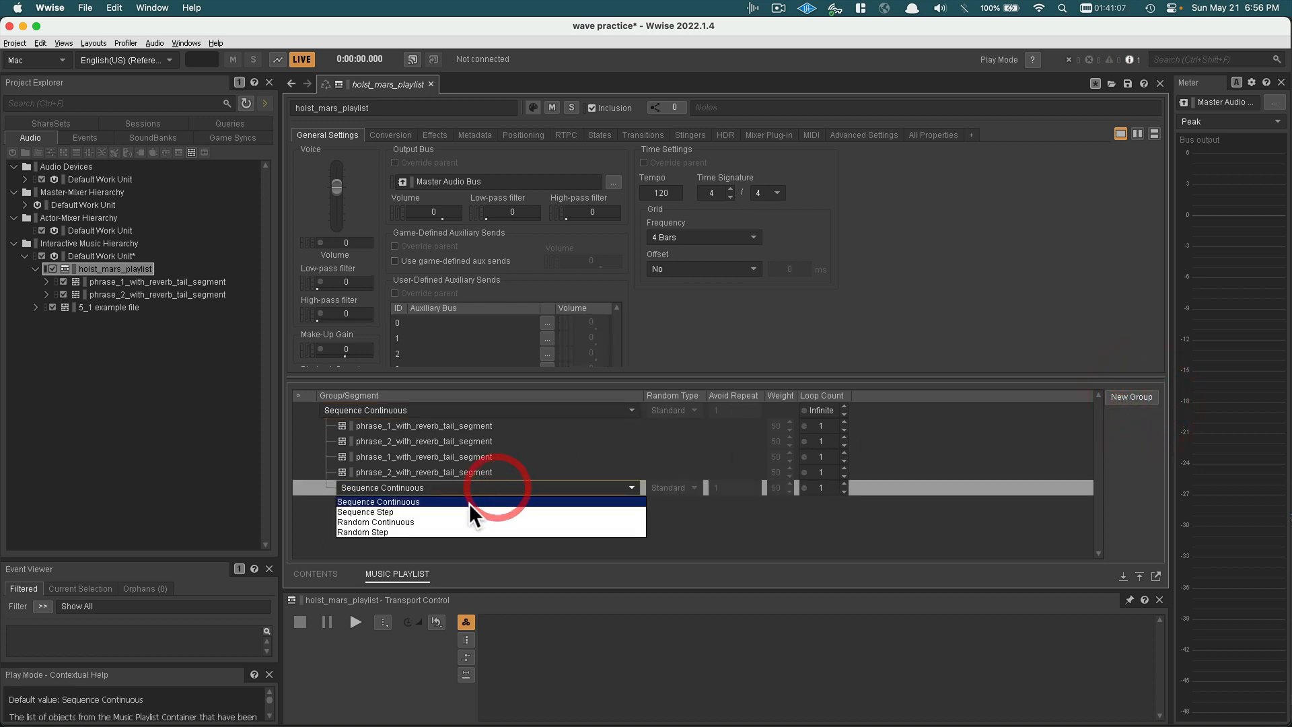
left_click(390, 510)
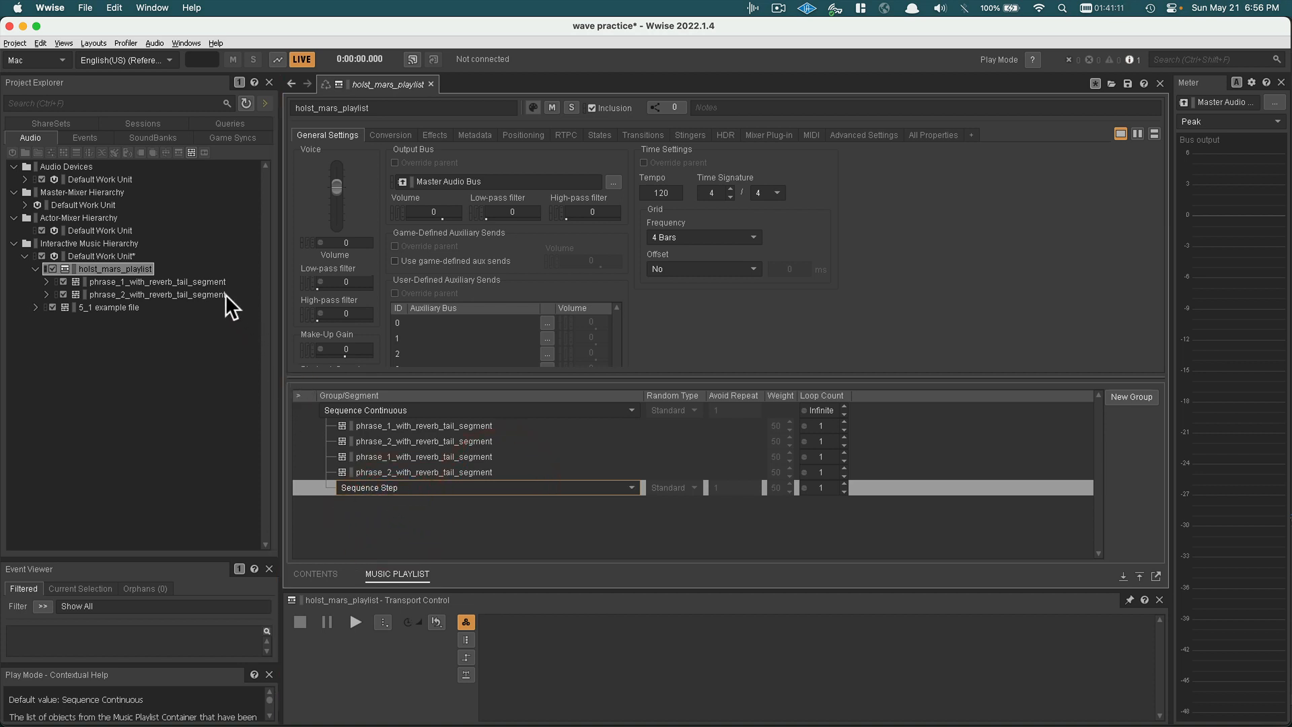
left_click_drag(215, 281, 378, 501)
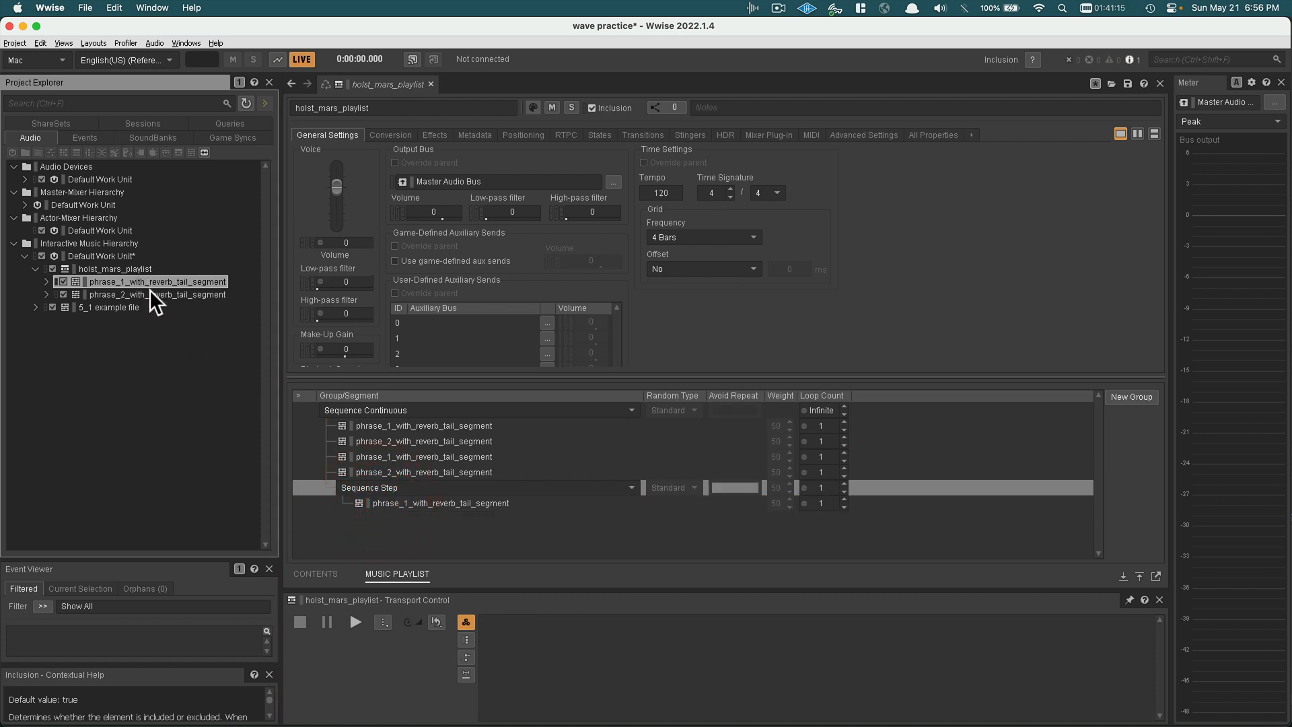
left_click_drag(149, 292, 397, 511)
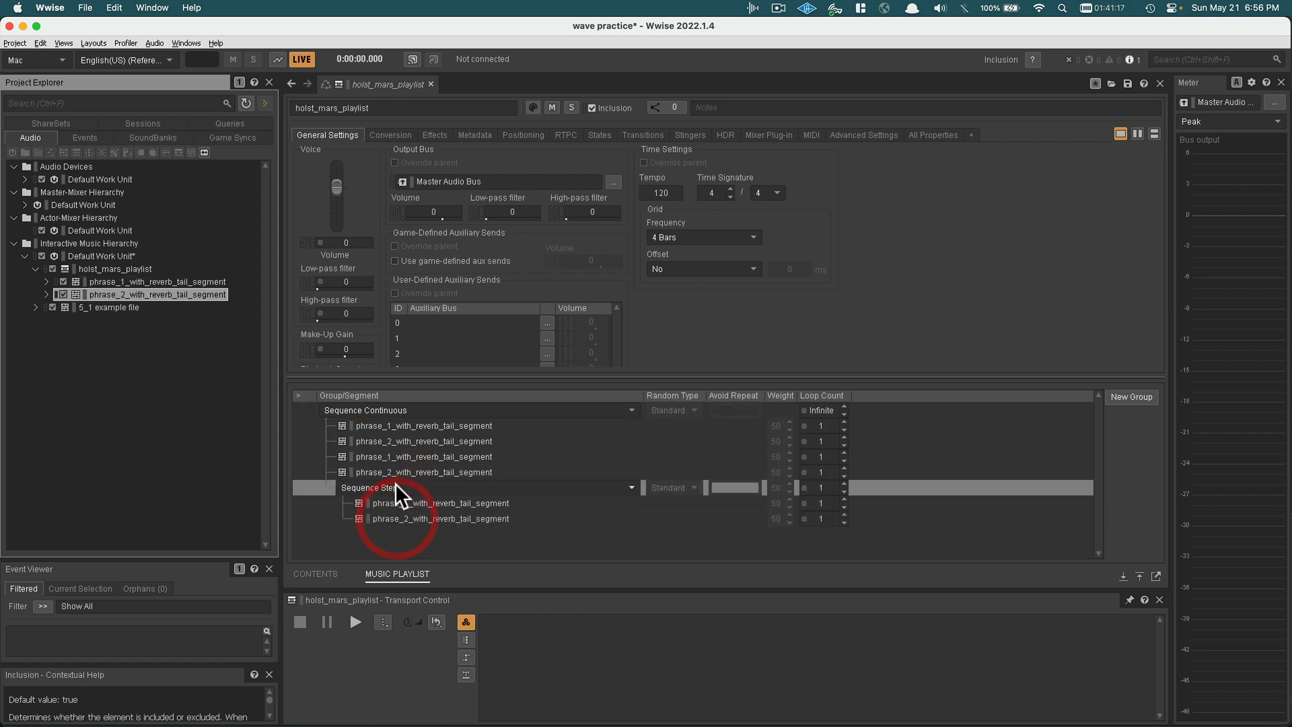
left_click(397, 506)
left_click(395, 514)
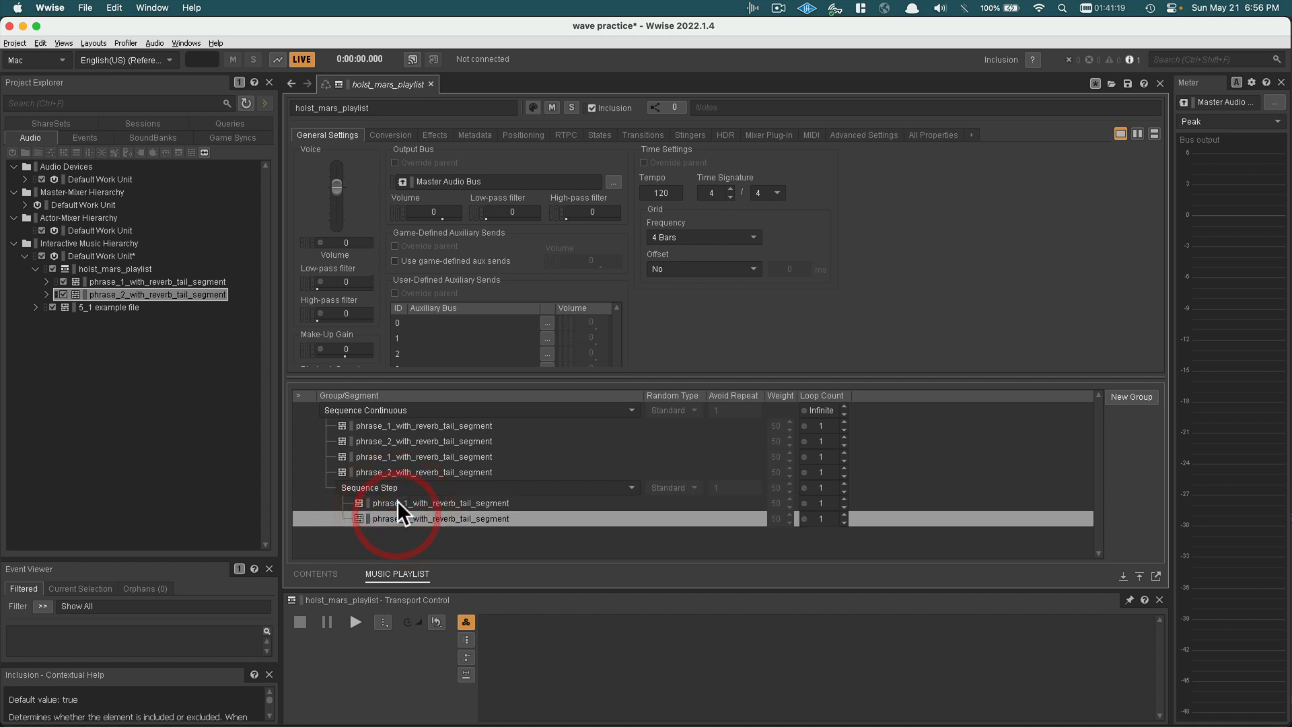
left_click(397, 502)
- Try the Random Step and Random Continuous play modes on the nested group, ending on Random Step
left_click(389, 488)
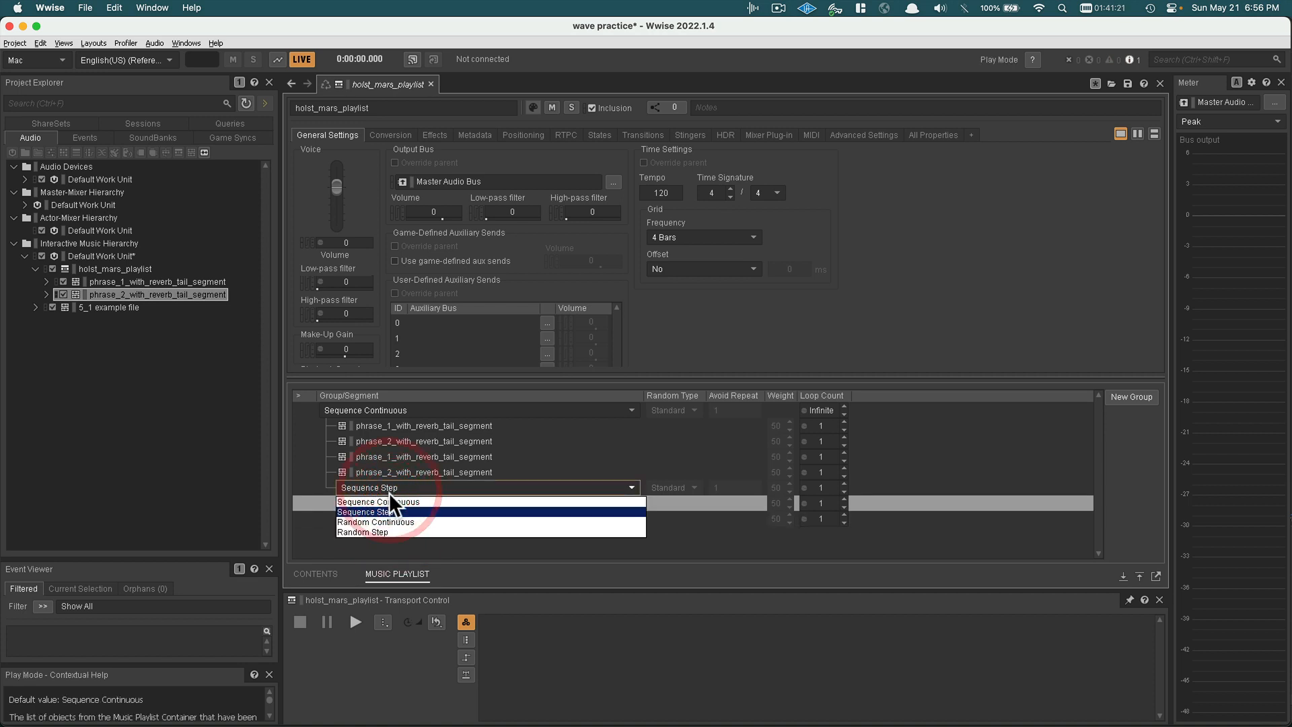
left_click(388, 529)
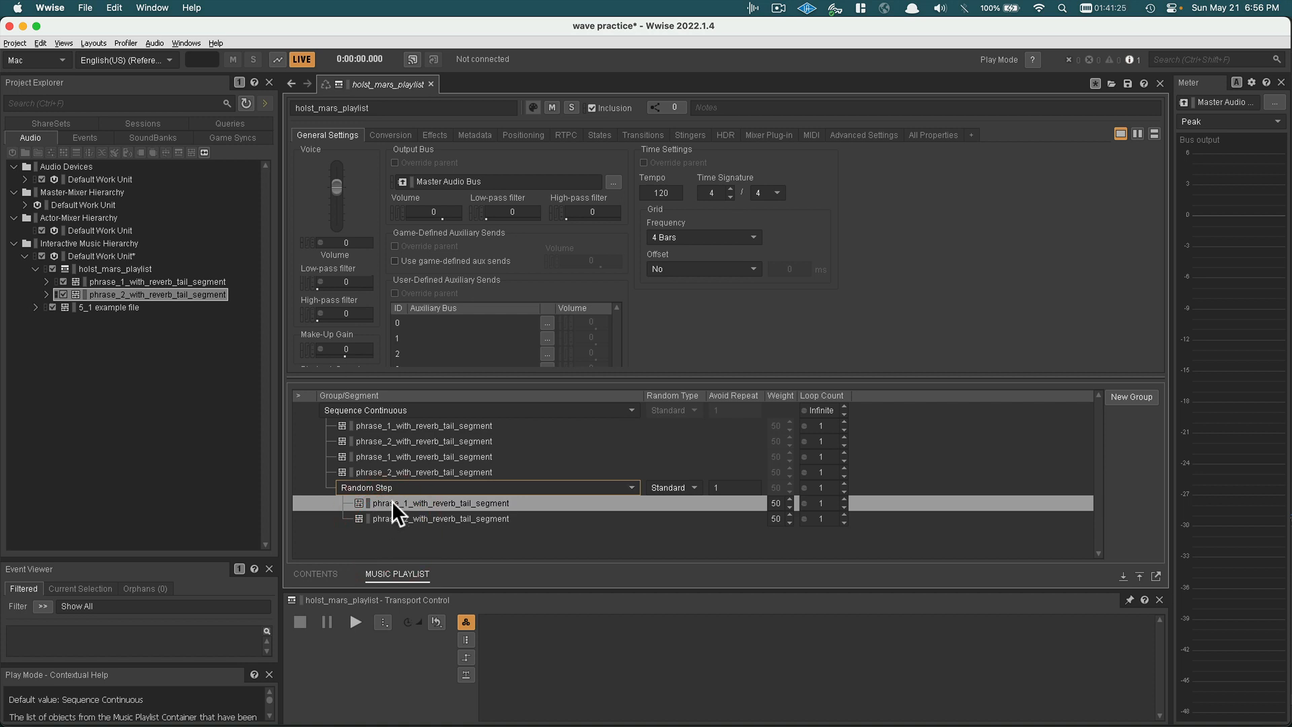
left_click(388, 490)
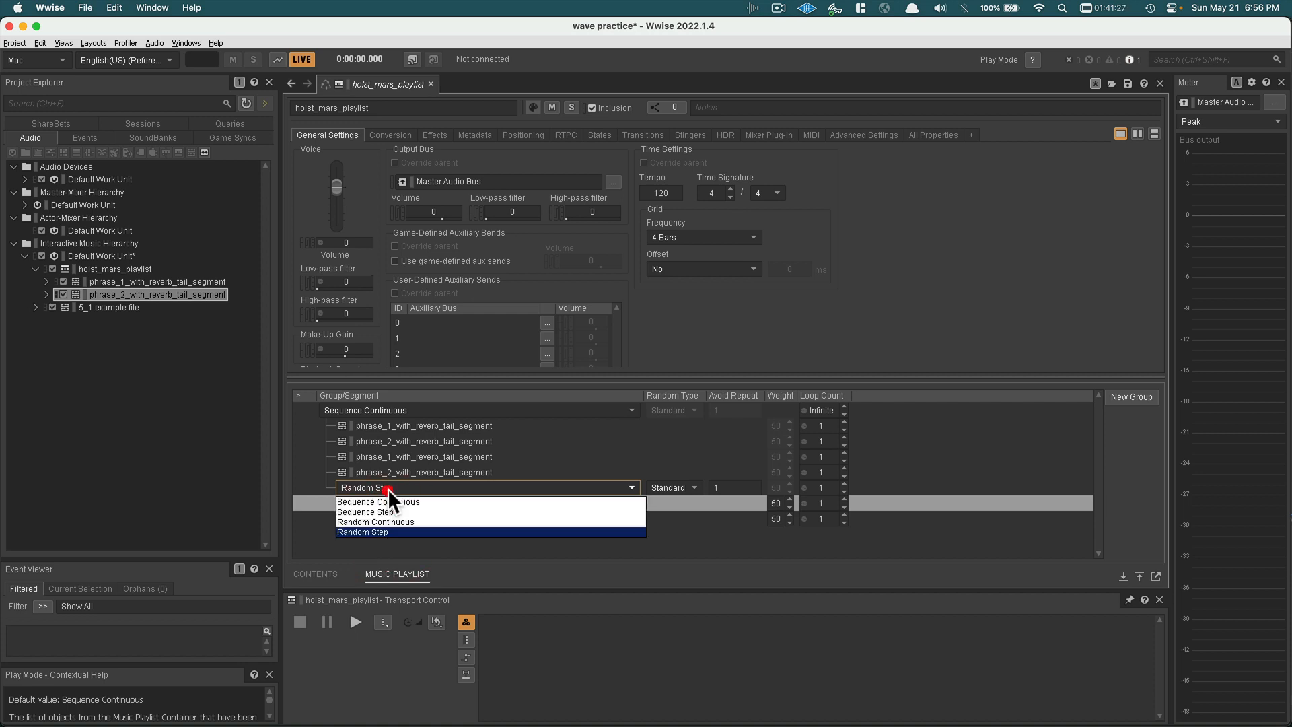
left_click(394, 521)
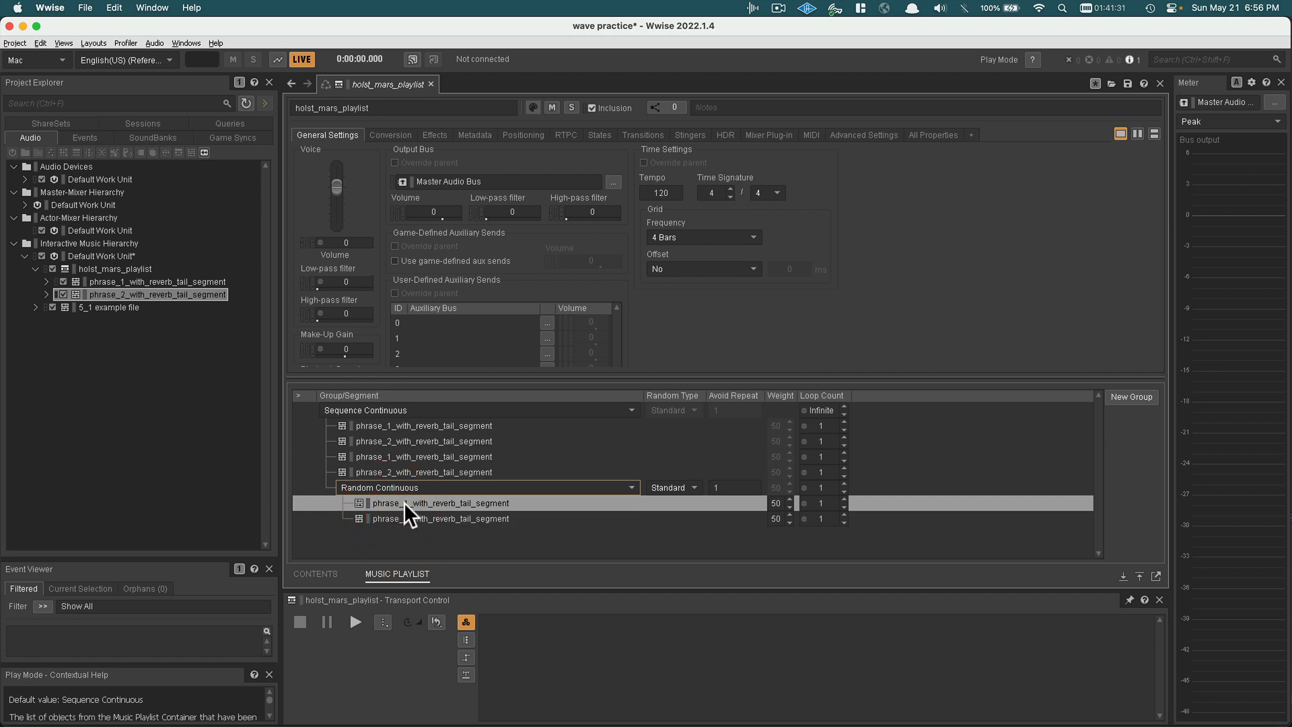
left_click(405, 487)
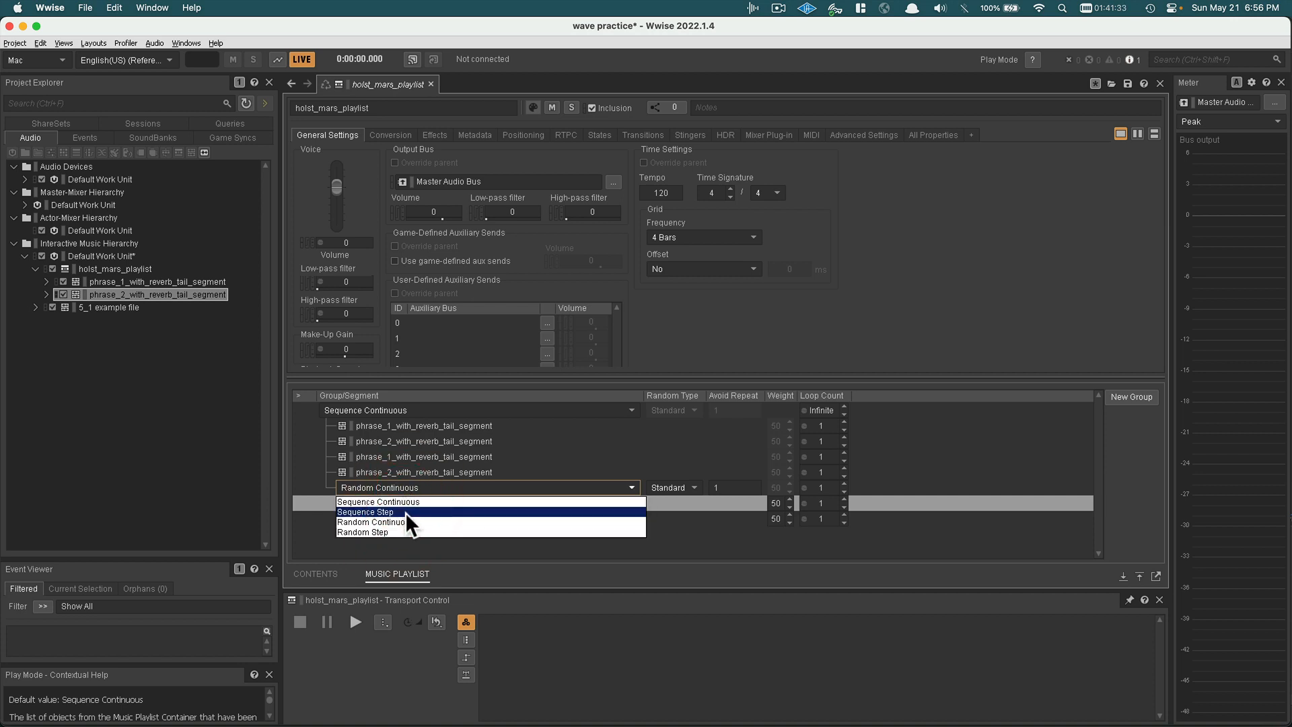
left_click(401, 529)
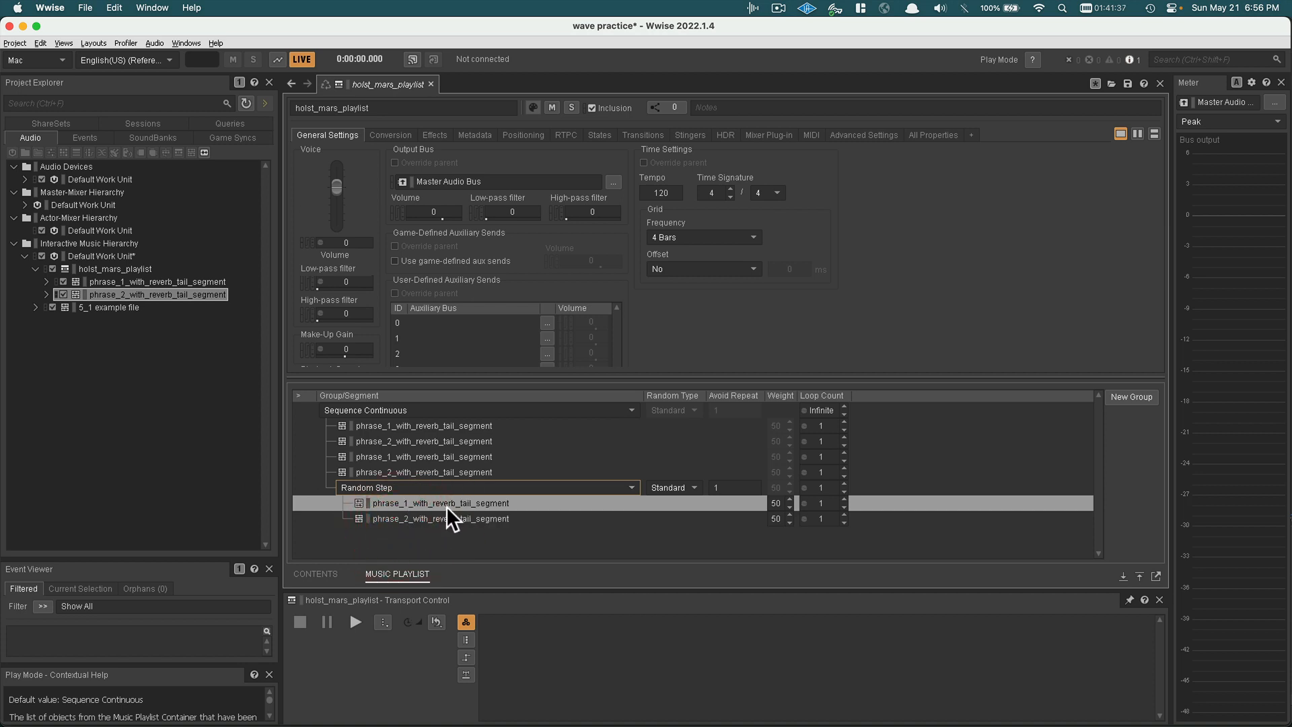
- Set the play mode of the playlist's top-level group to Random Continuous
left_click(402, 407)
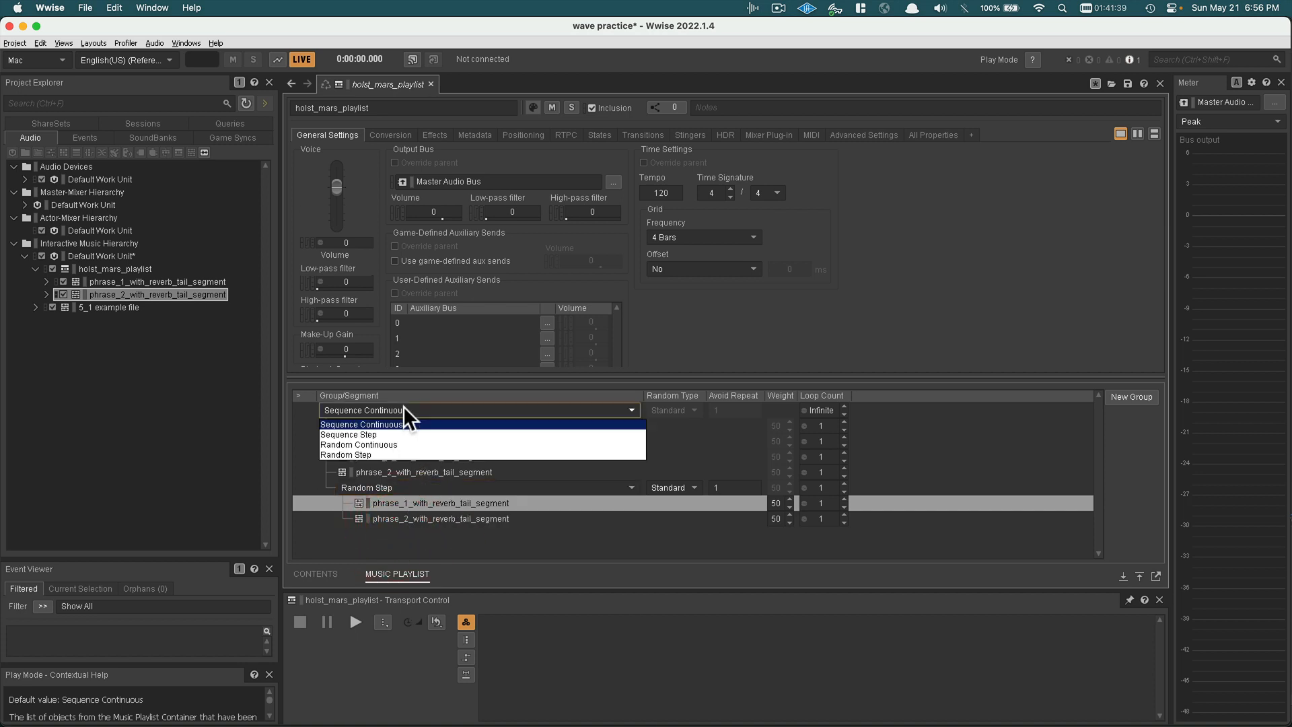
left_click(368, 442)
- Delete the nested Random Step group together with its two segments from the playlist
left_click(373, 482)
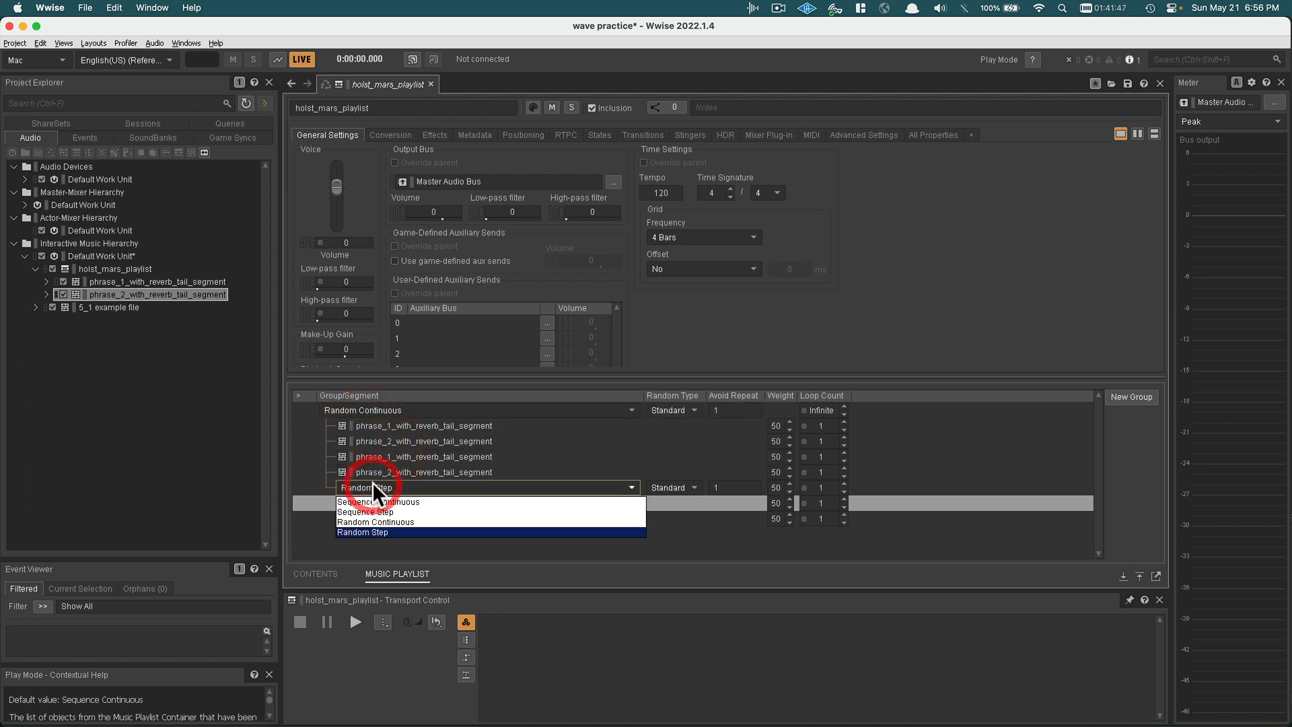
left_click(335, 482)
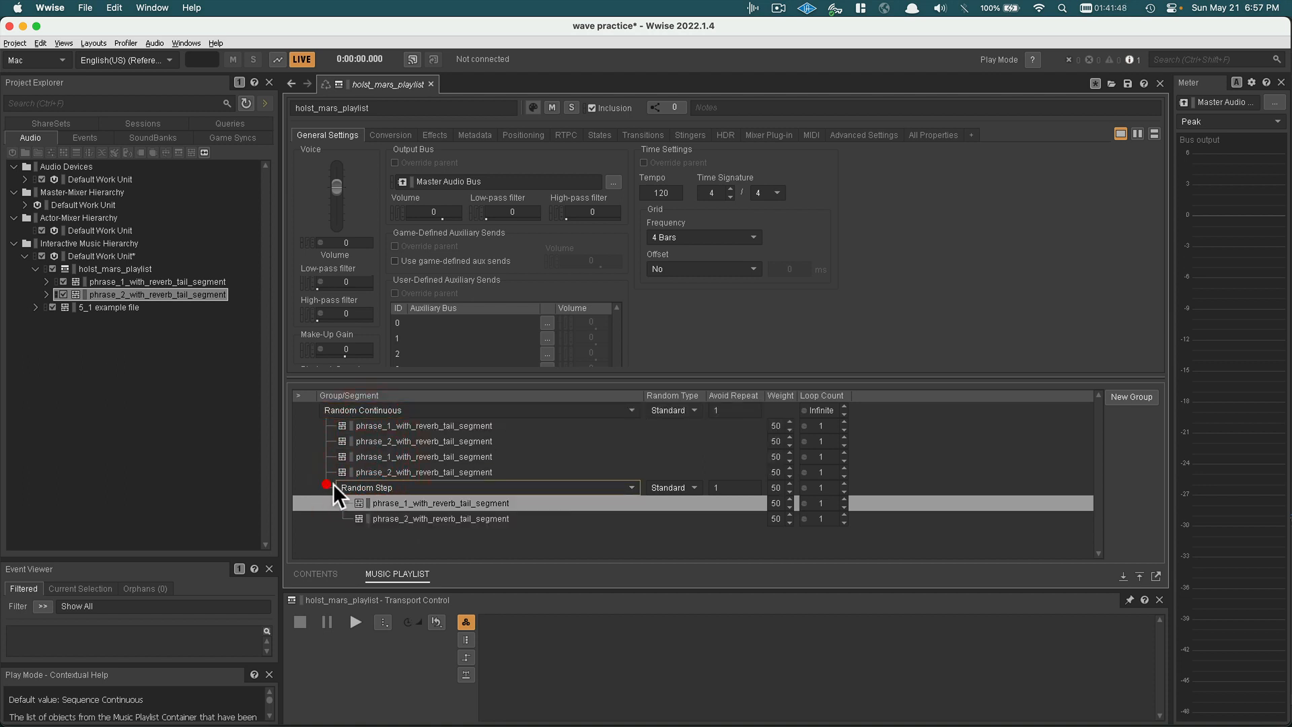
left_click(919, 486)
right_click(919, 486)
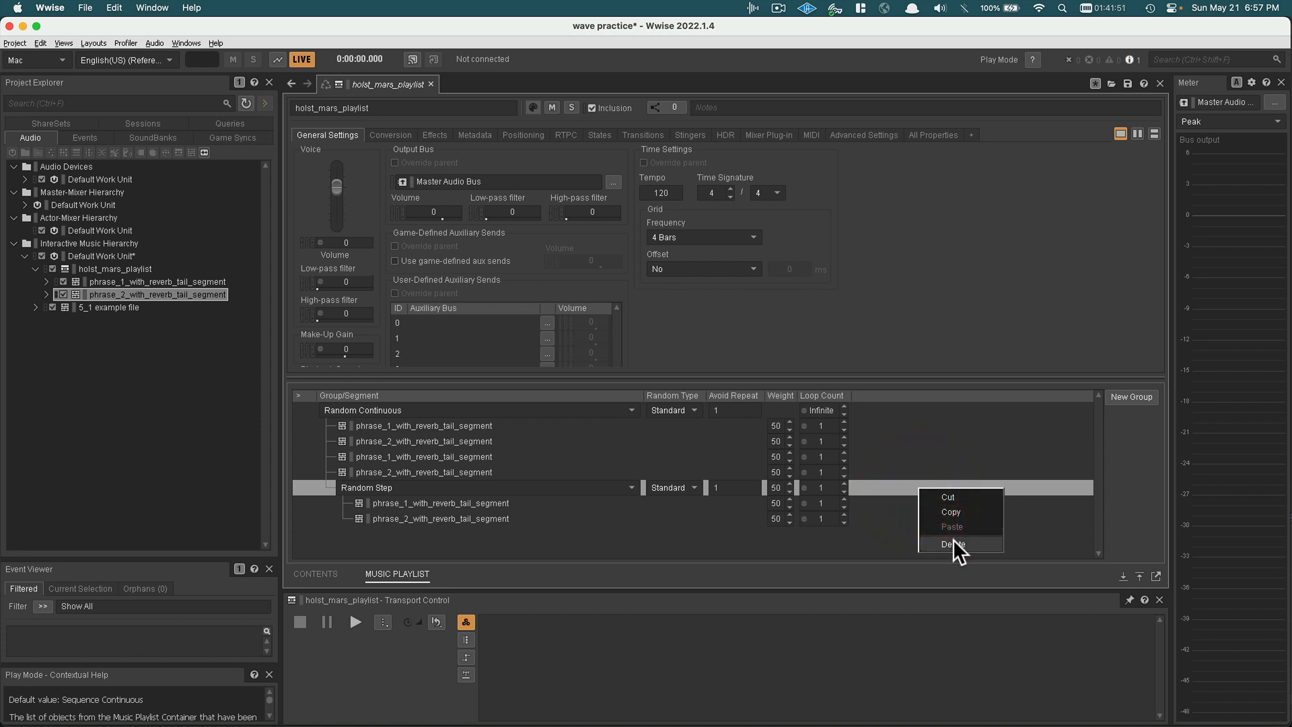
left_click(953, 541)
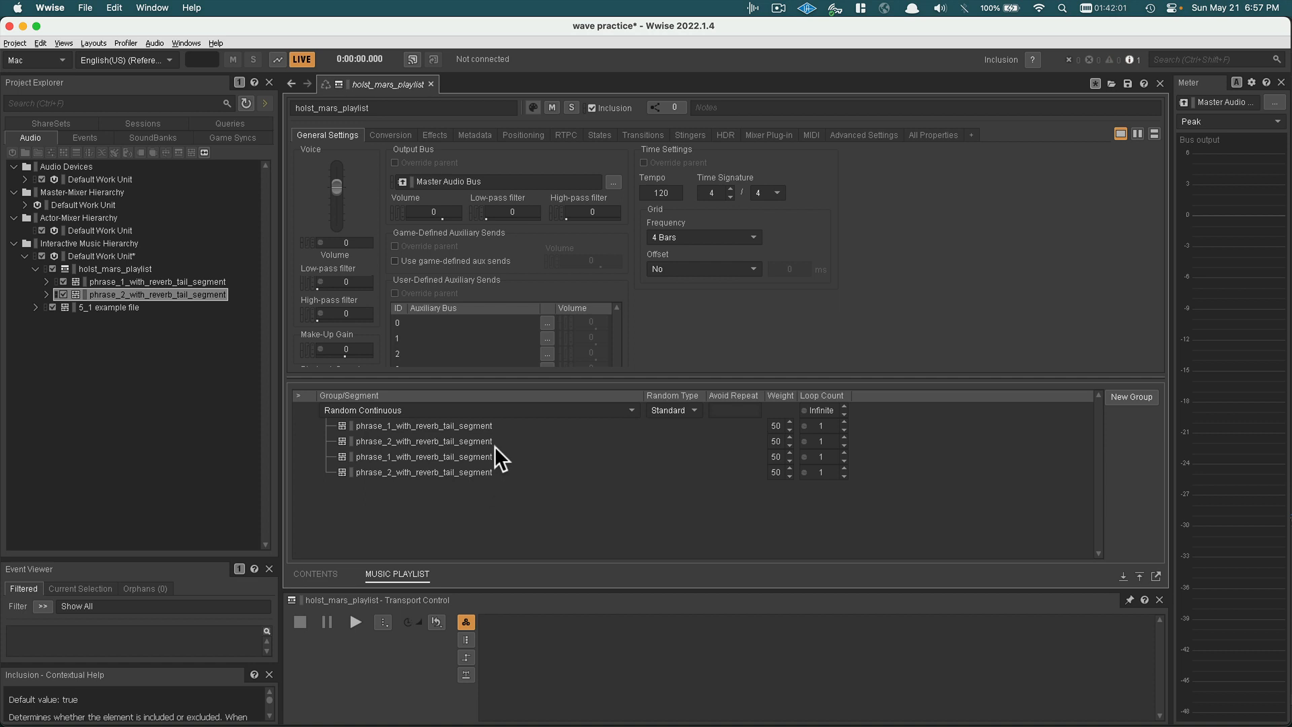
- Audition holst_mars_playlist in Random Continuous mode and stop the playback
left_click(354, 621)
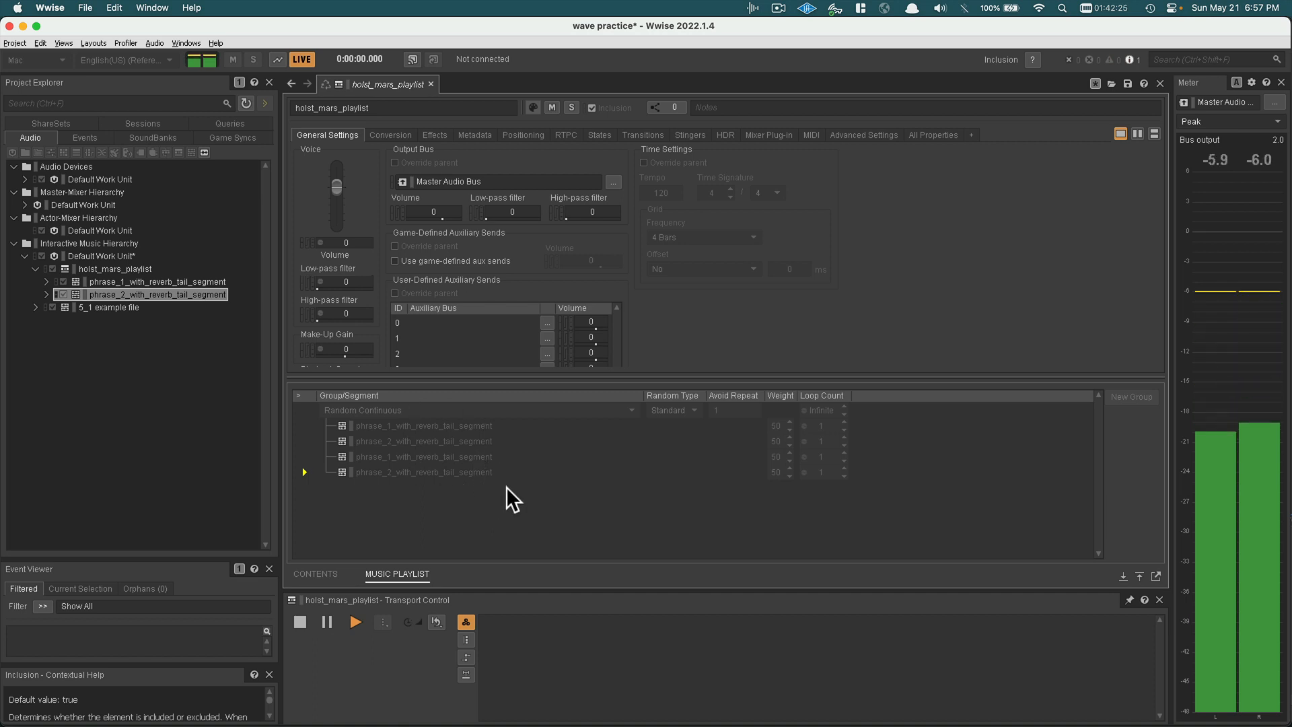
left_click(300, 619)
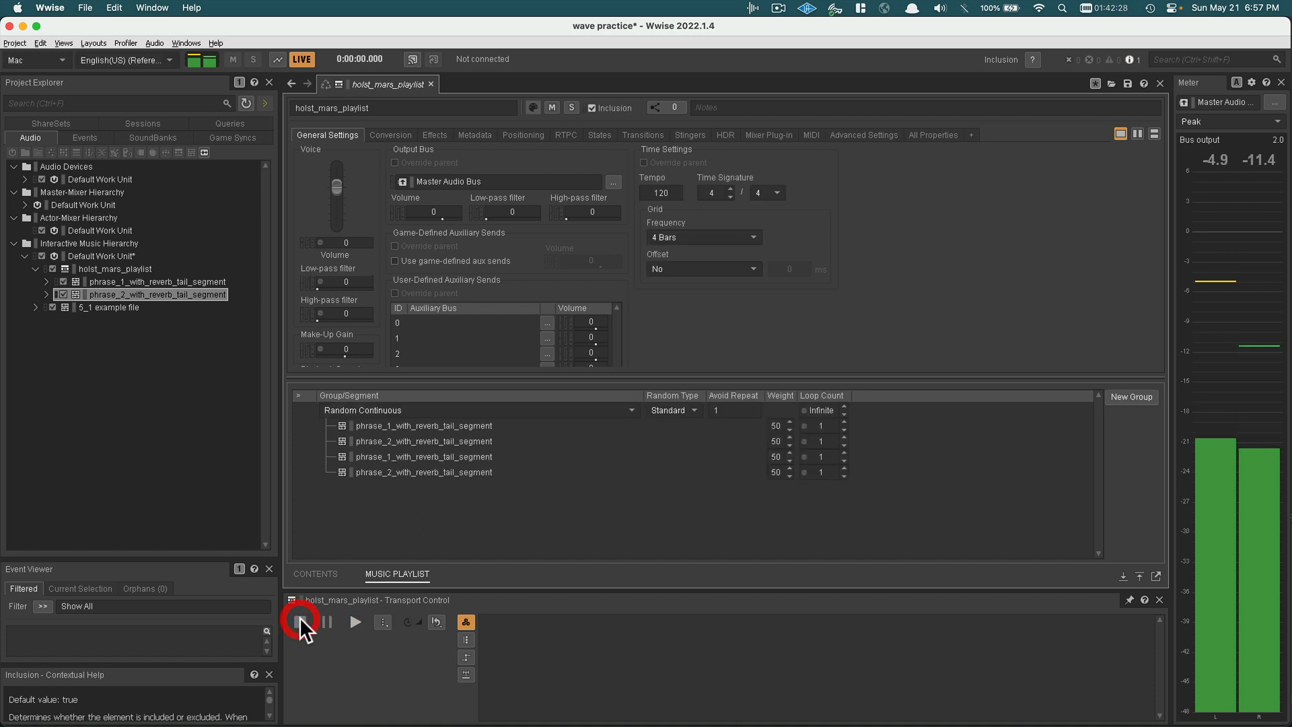
left_click(484, 459)
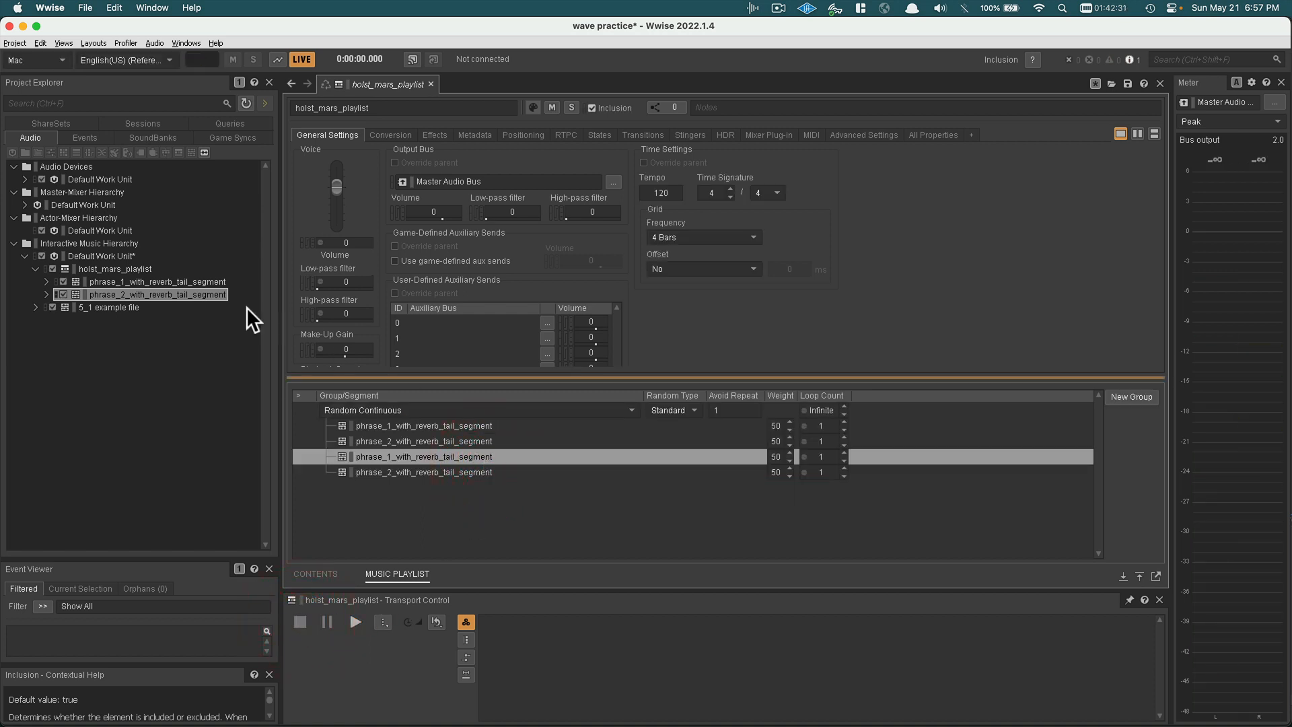
- Open phrase_1_with_reverb_tail_segment and select its track to inspect it in the timeline
left_click(180, 278)
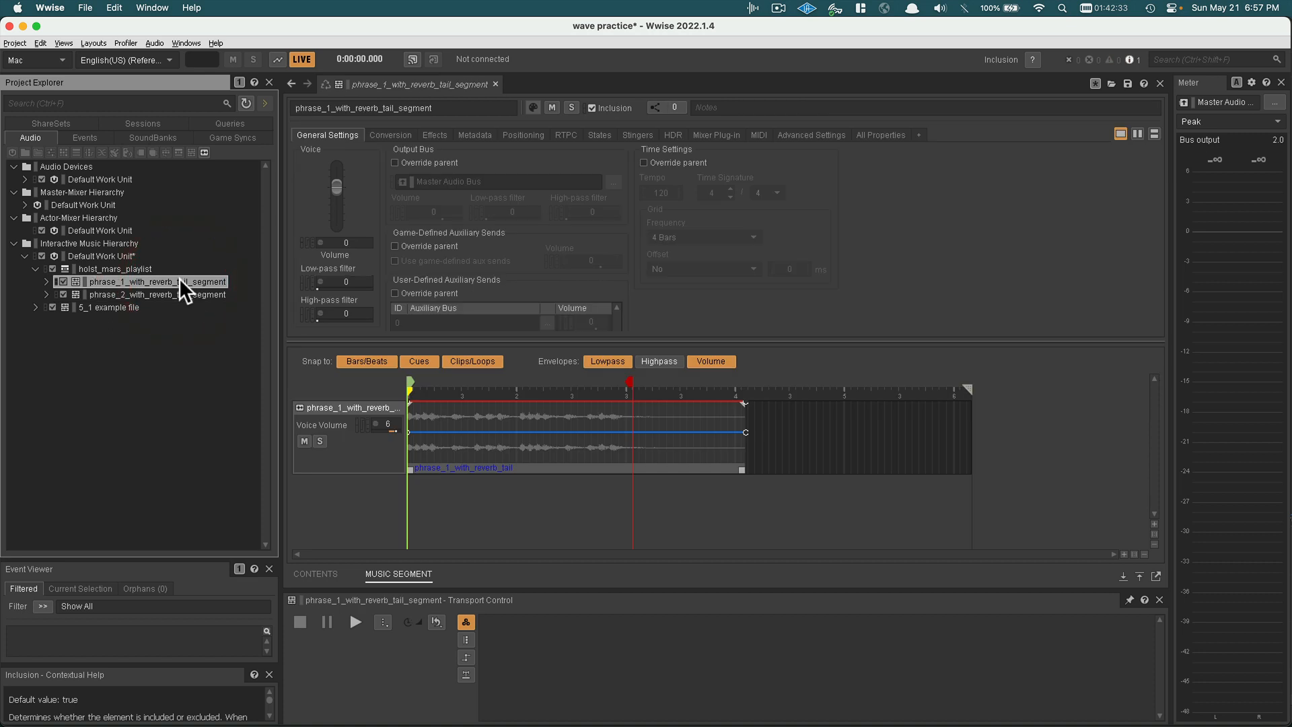
left_click(330, 404)
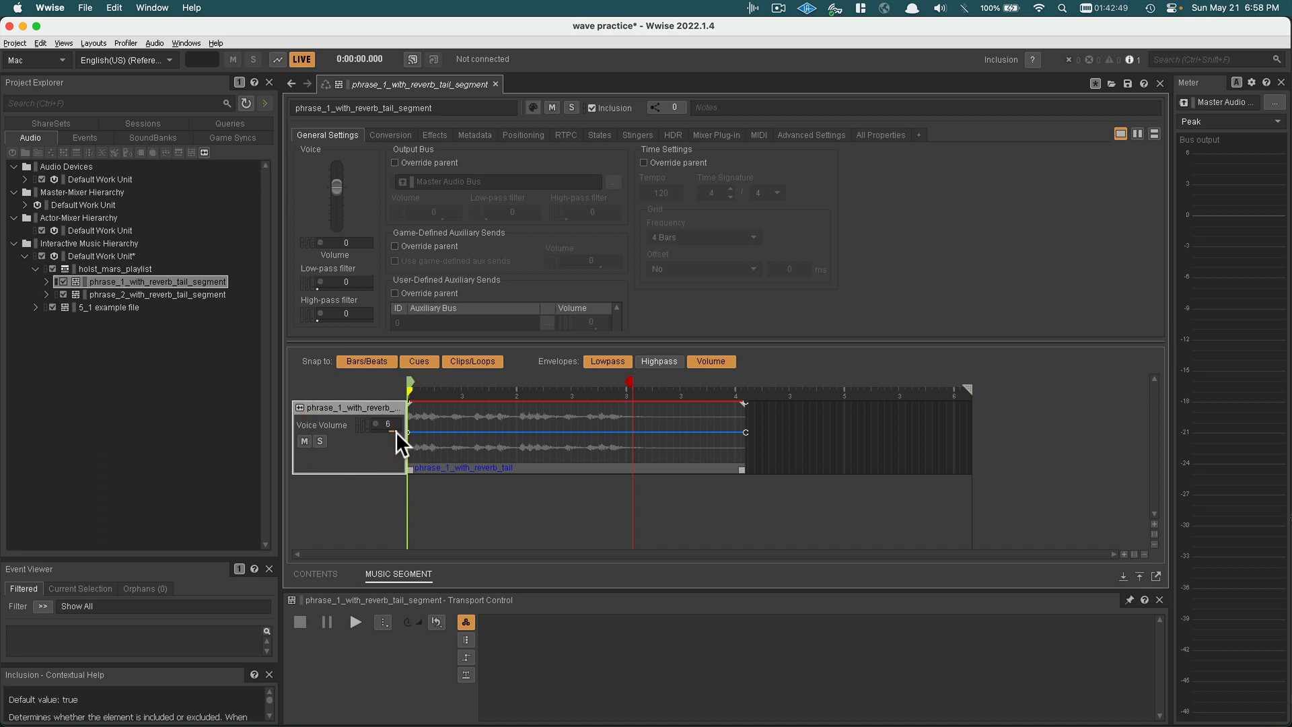
- Set the phrase_1 track's Voice Volume to 0 in the timeline and open phrase_1_with_reverb_tail_track to check its own volume
left_click(396, 430)
mouse_move(403, 440)
left_mouse_down()
mouse_move(385, 440)
mouse_move(398, 440)
left_mouse_up()
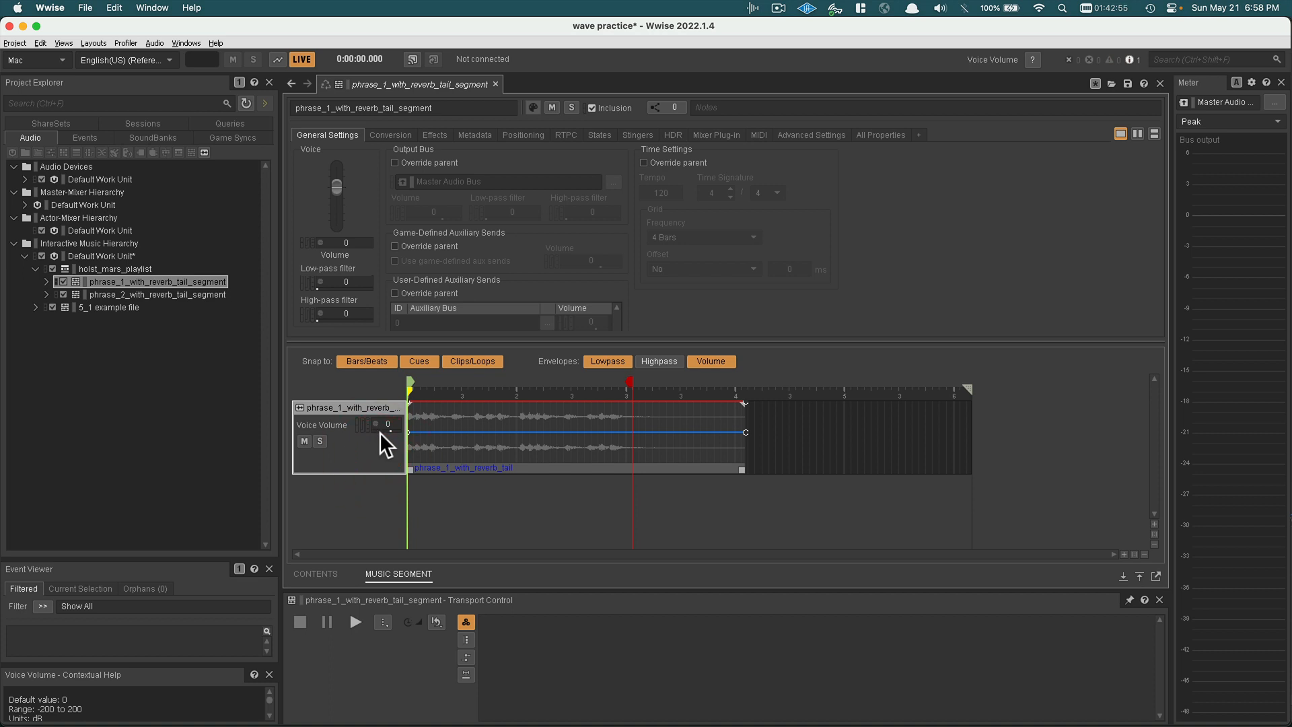
left_click(47, 281)
left_click(115, 294)
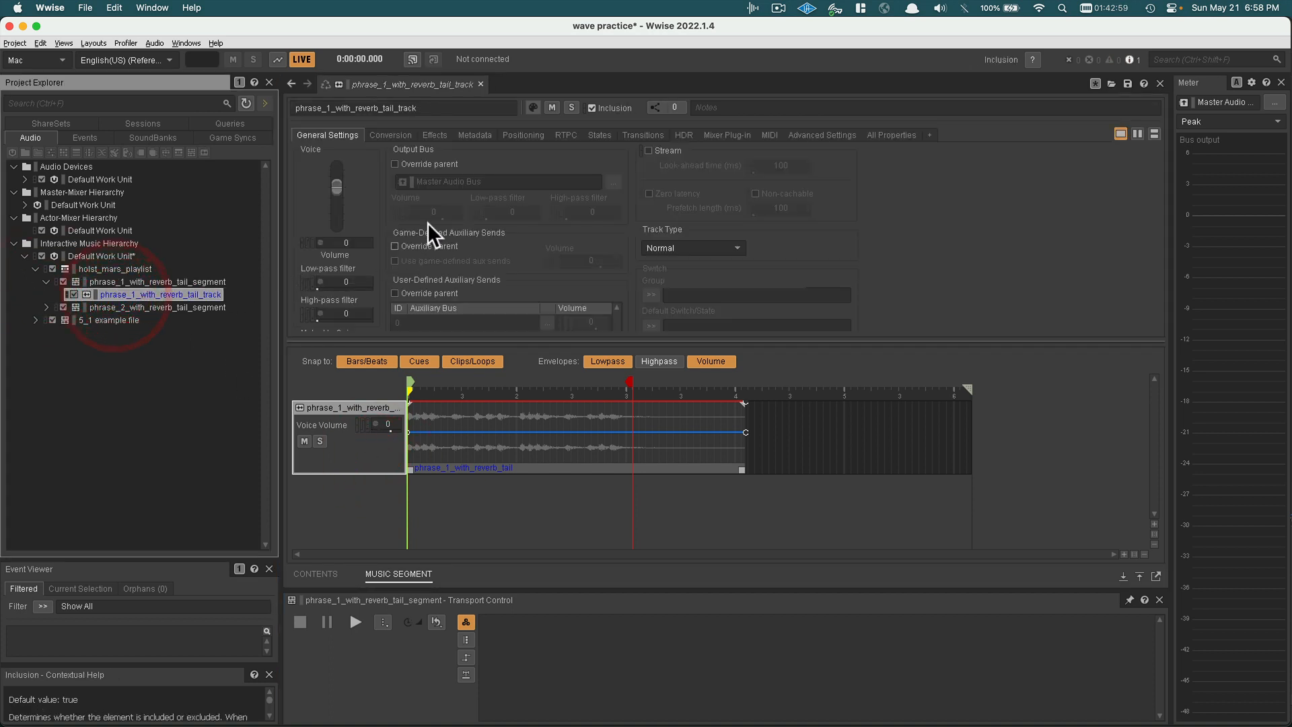
left_click_drag(340, 188, 336, 187)
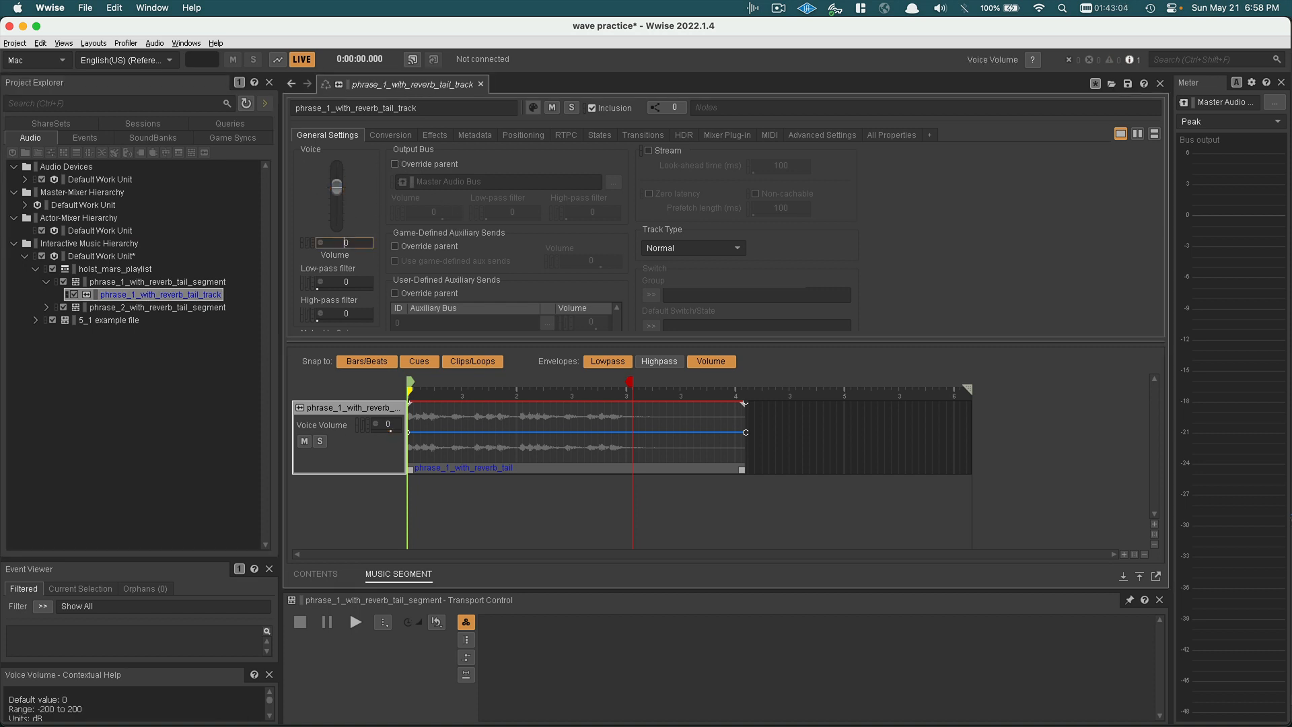
- Switch between holst_mars_playlist and its two phrase segments to compare the parent's settings with those of its children
left_click(143, 281)
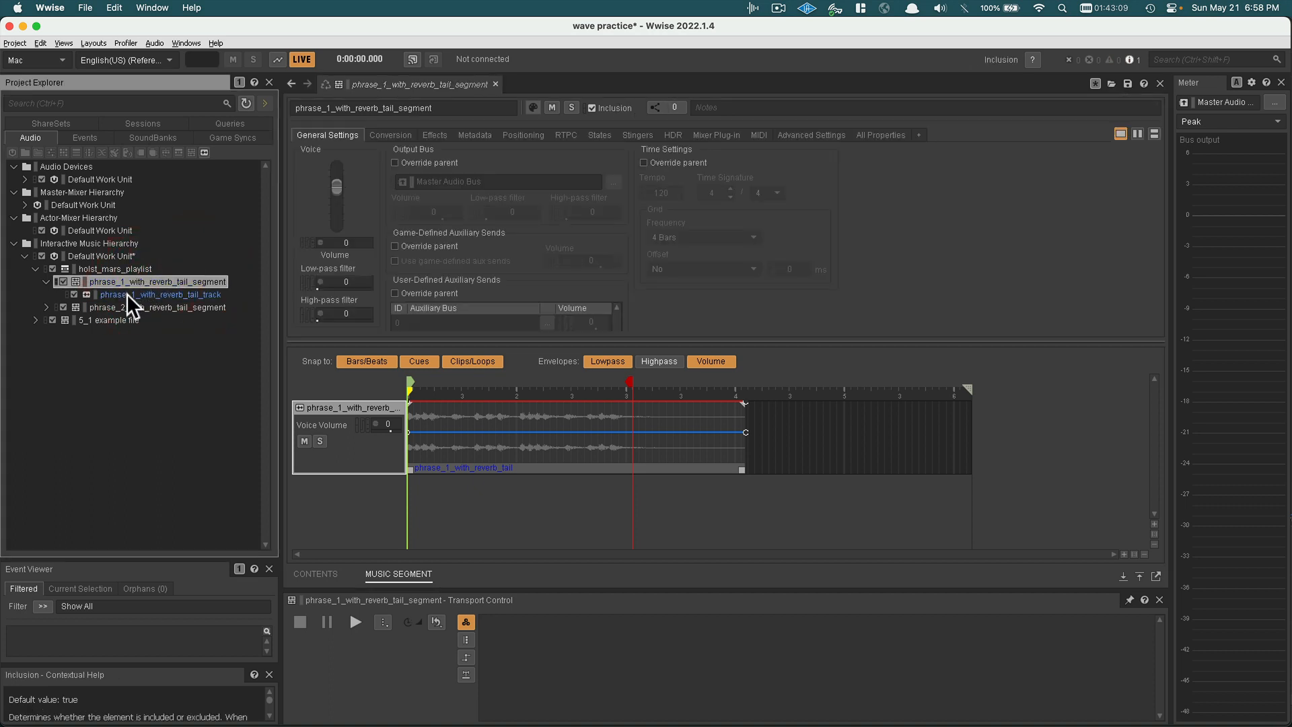
left_click(46, 282)
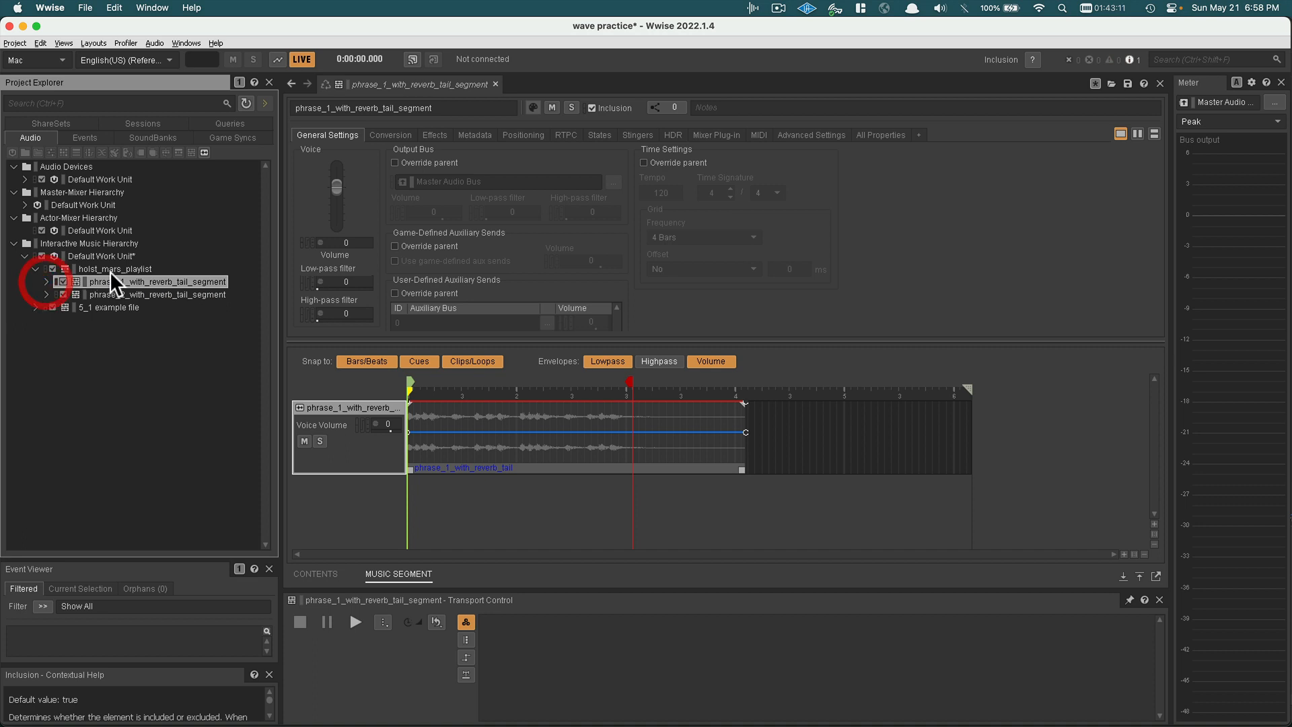
left_click(112, 269)
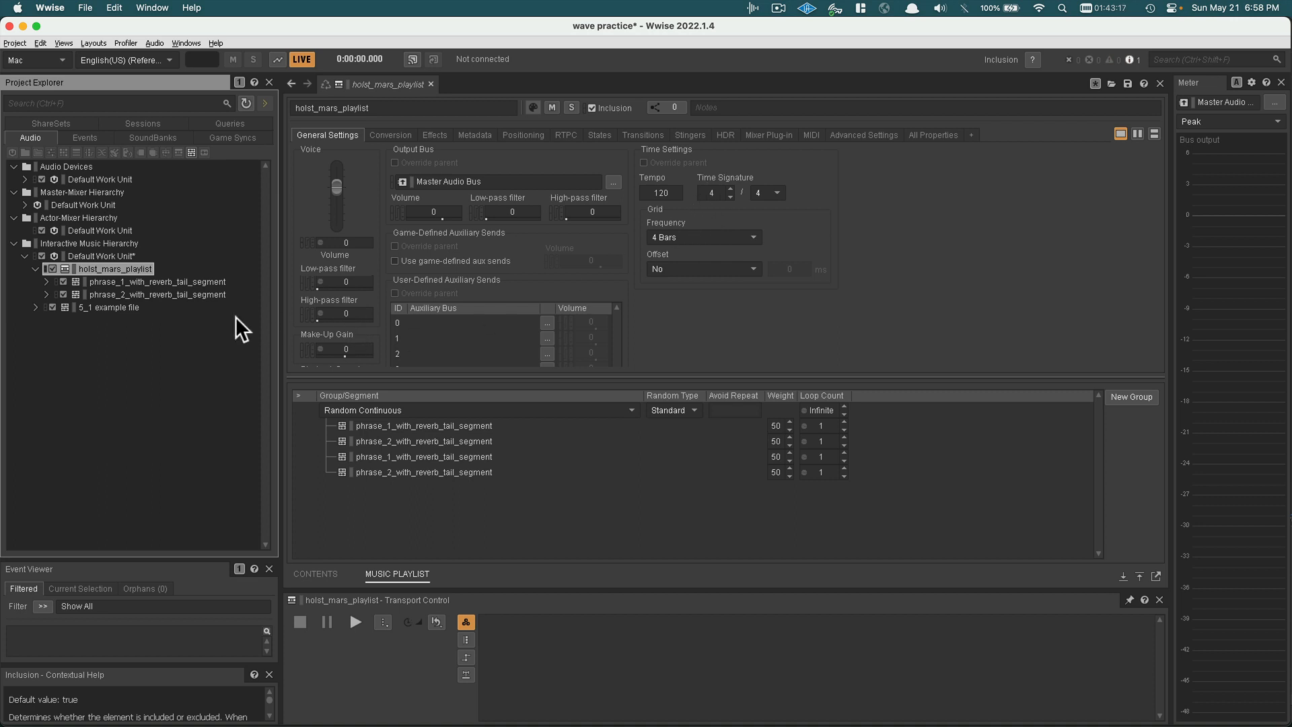
left_click(156, 281)
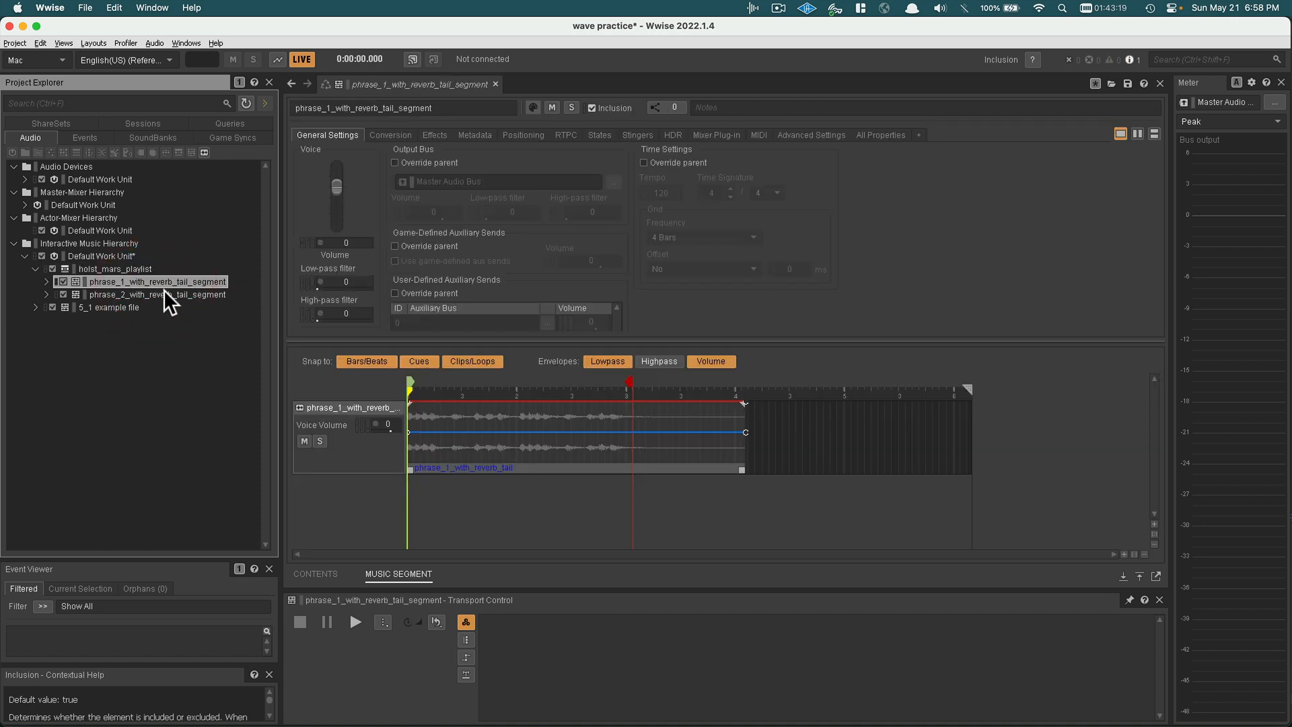
left_click(164, 291)
left_click(165, 283)
- Set holst_mars_playlist's tempo to 145 BPM and its time signature to 5/4
left_click(128, 269)
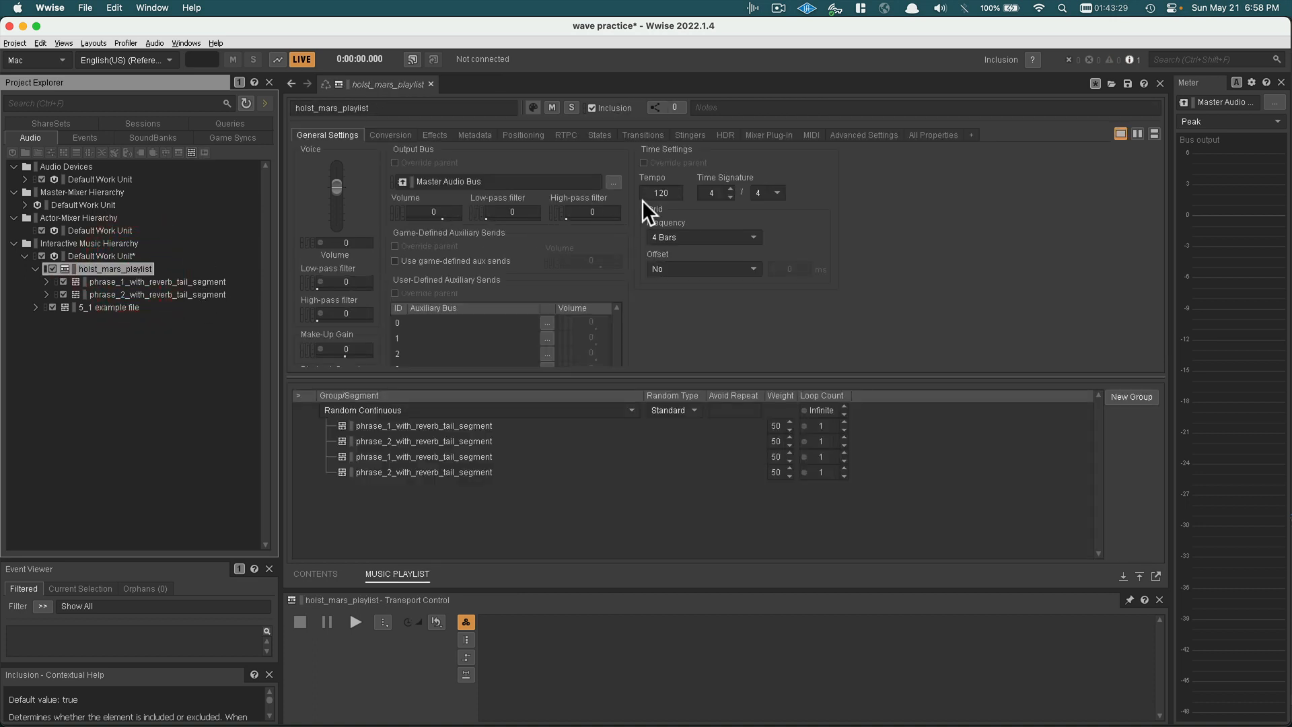
left_click(659, 192)
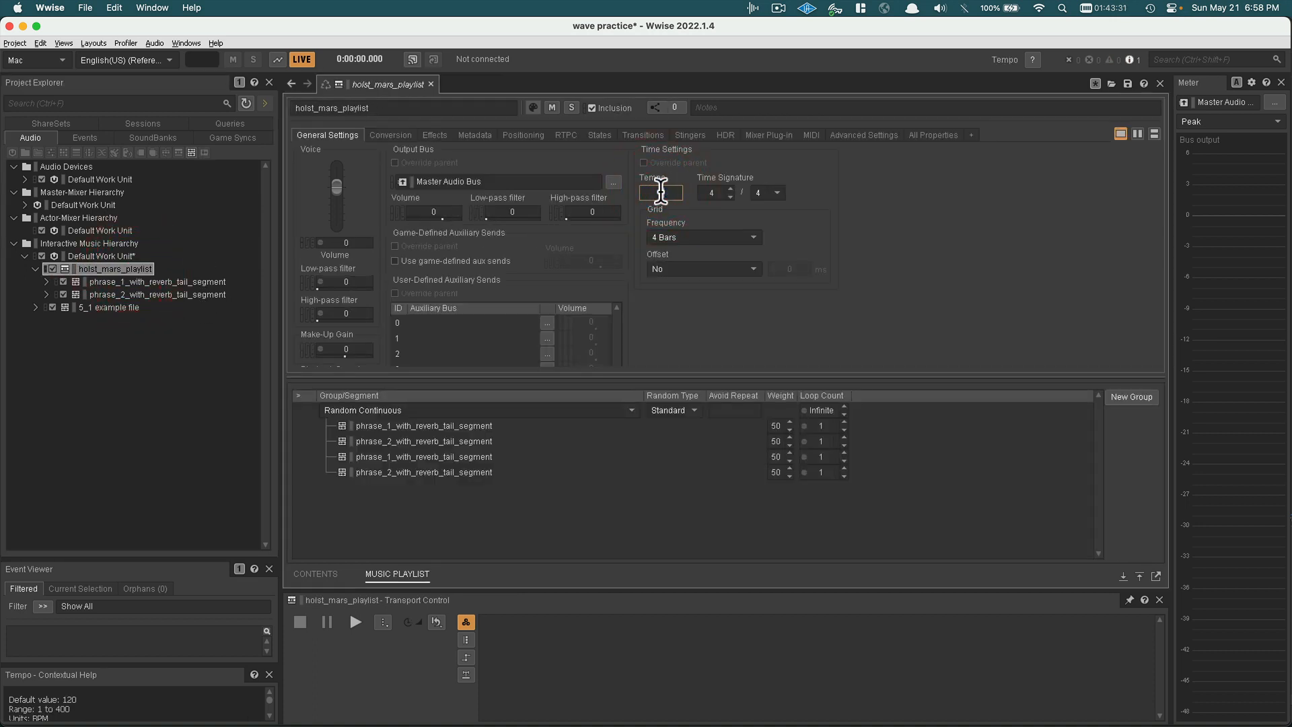
type("145")
left_click(731, 190)
- Try overriding the parent's time settings on phrase_1_with_reverb_tail_segment and turn the override off again
left_click(188, 279)
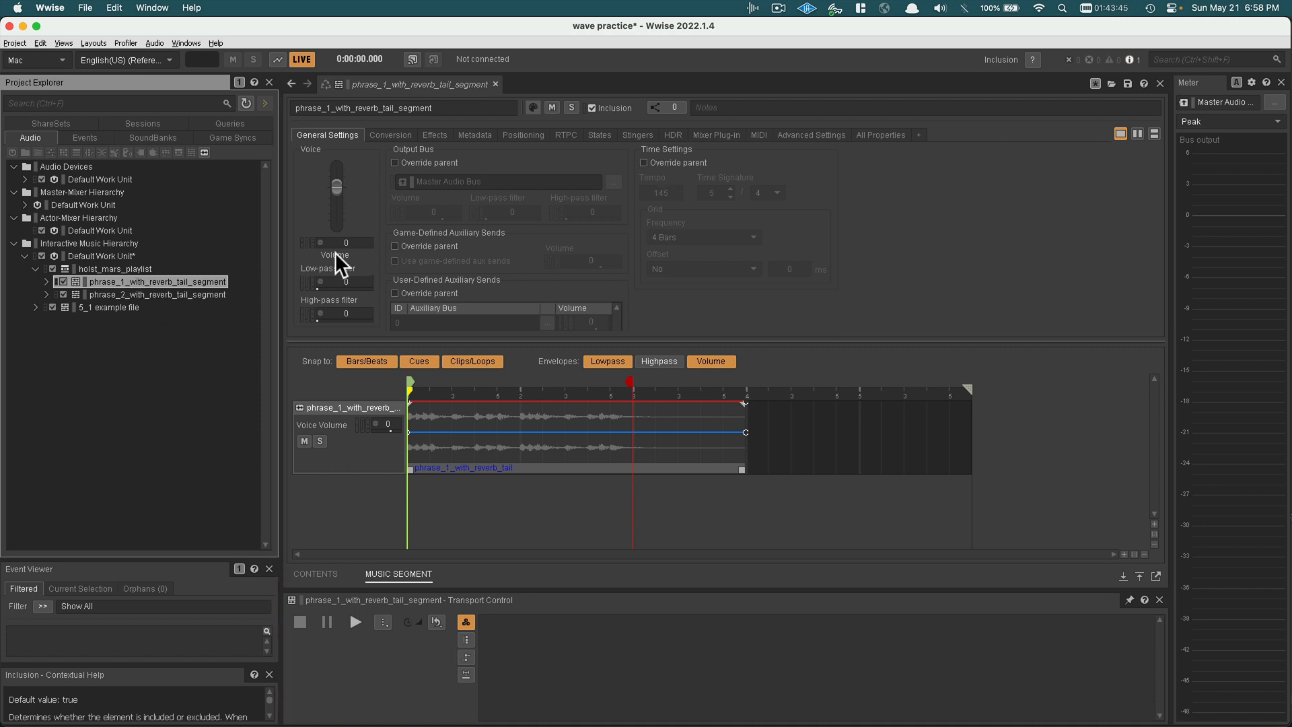
left_click(644, 163)
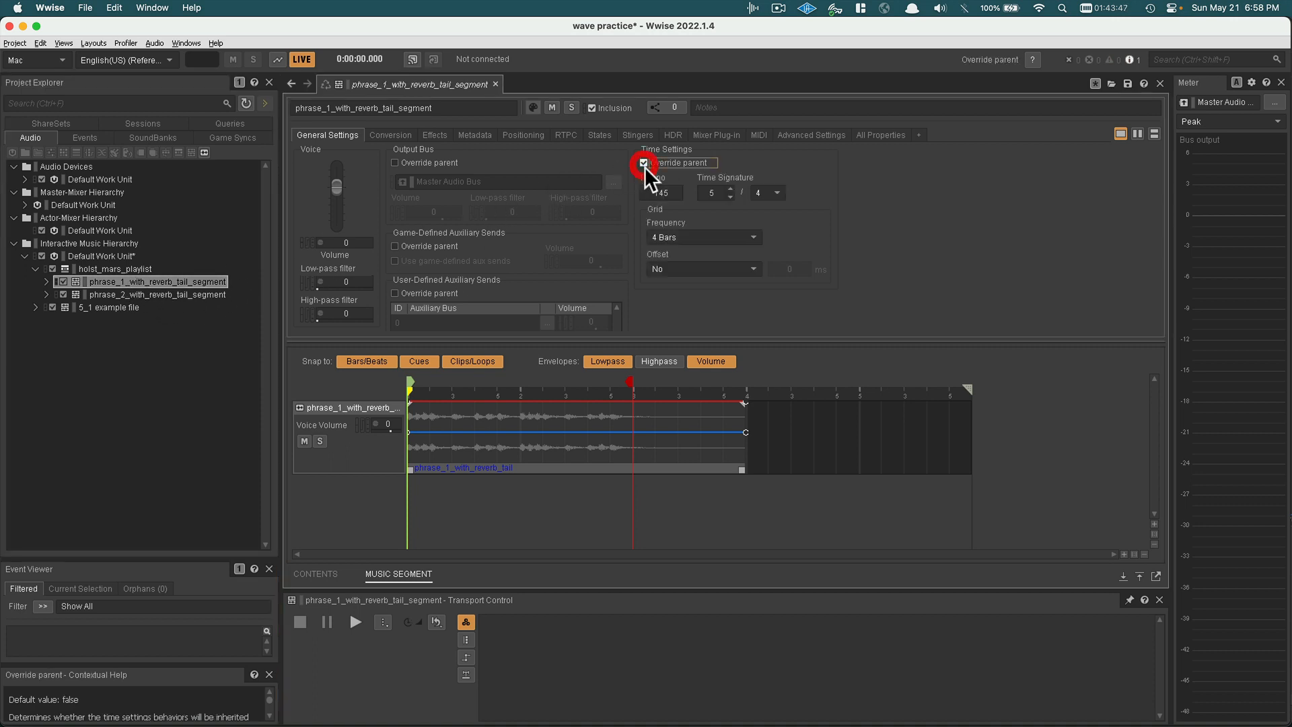
left_click(672, 193)
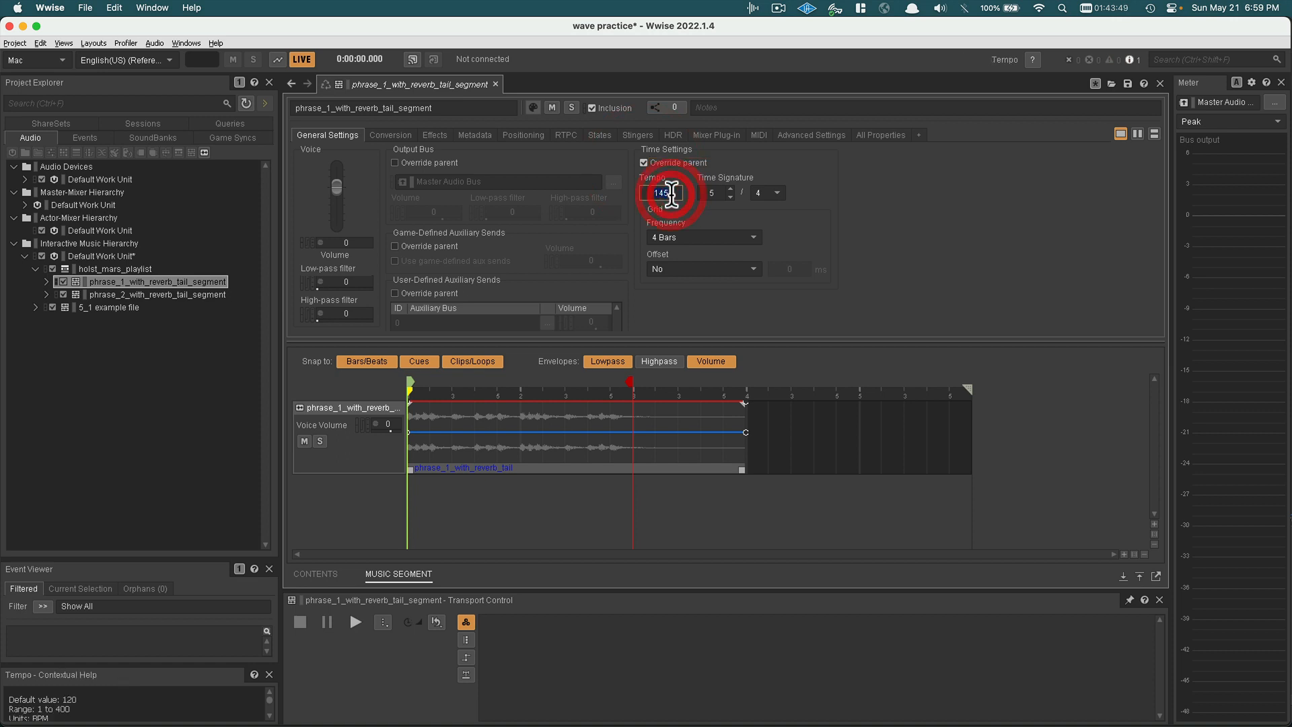
left_click(642, 162)
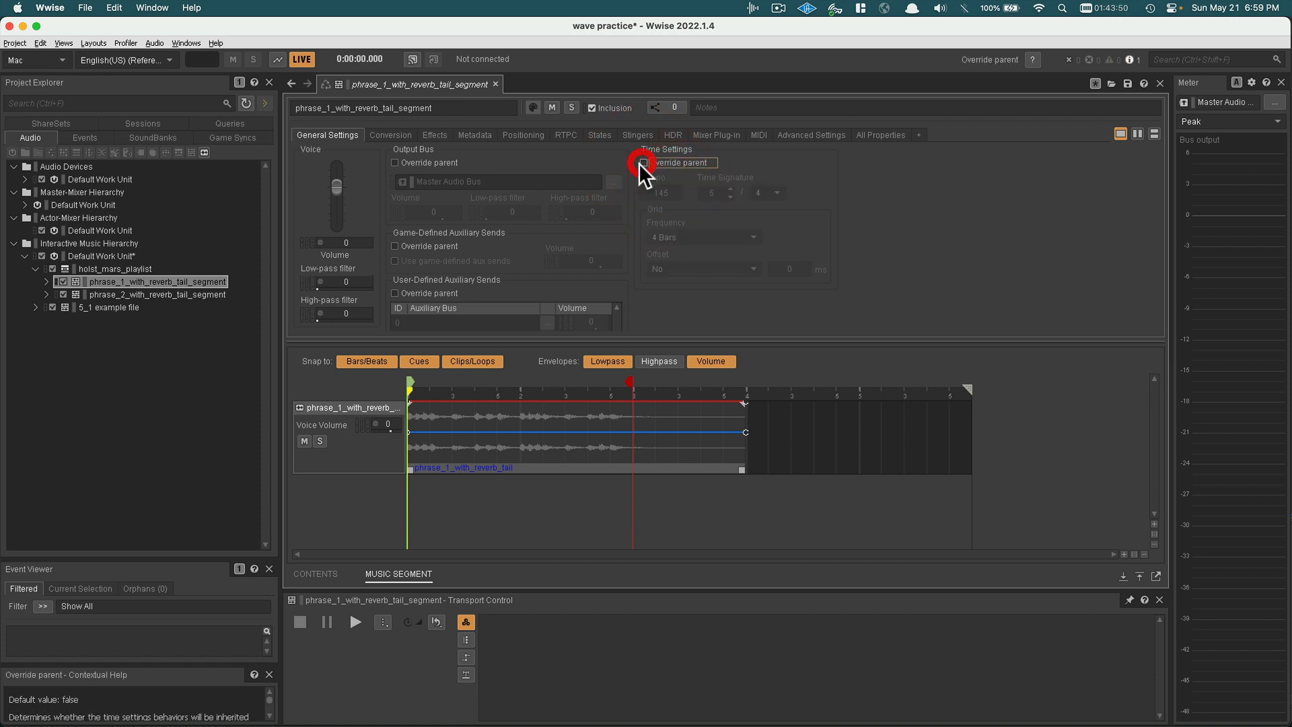
- Compare the tempo and time signature of holst_mars_playlist with those inherited by phrase_1_with_reverb_tail_segment
left_click(92, 266)
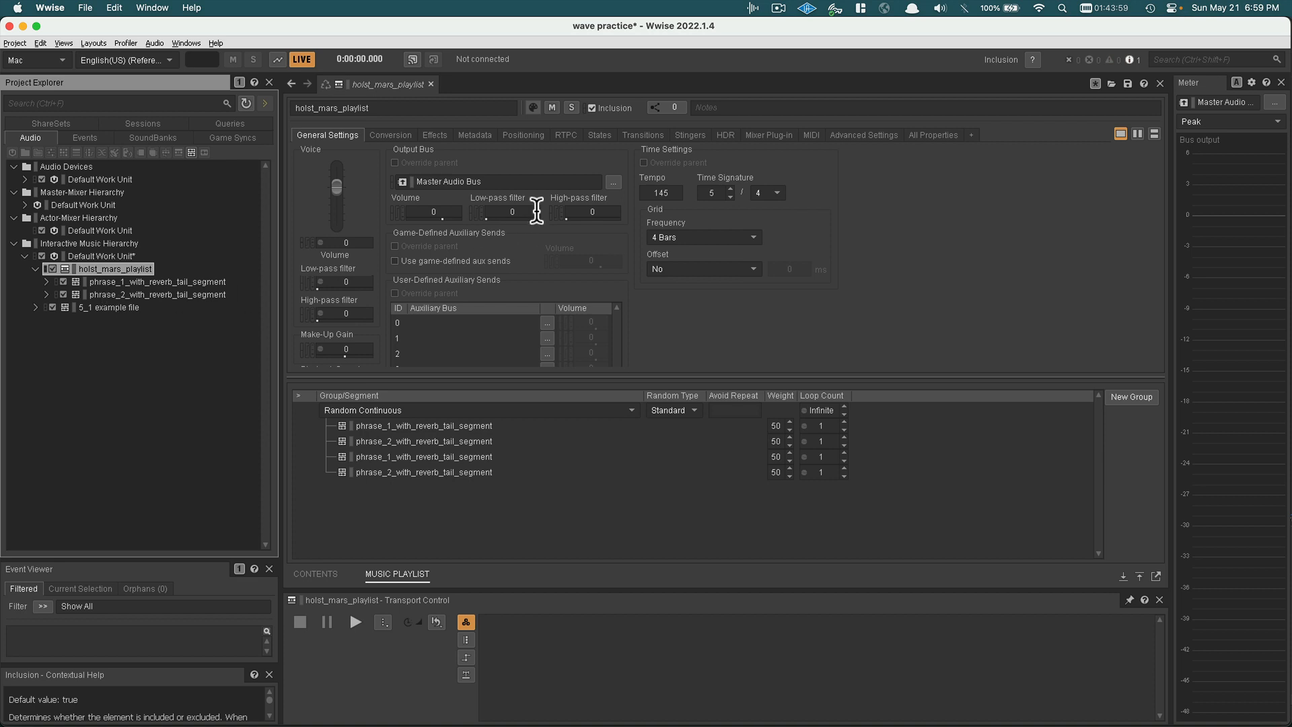
left_click(183, 283)
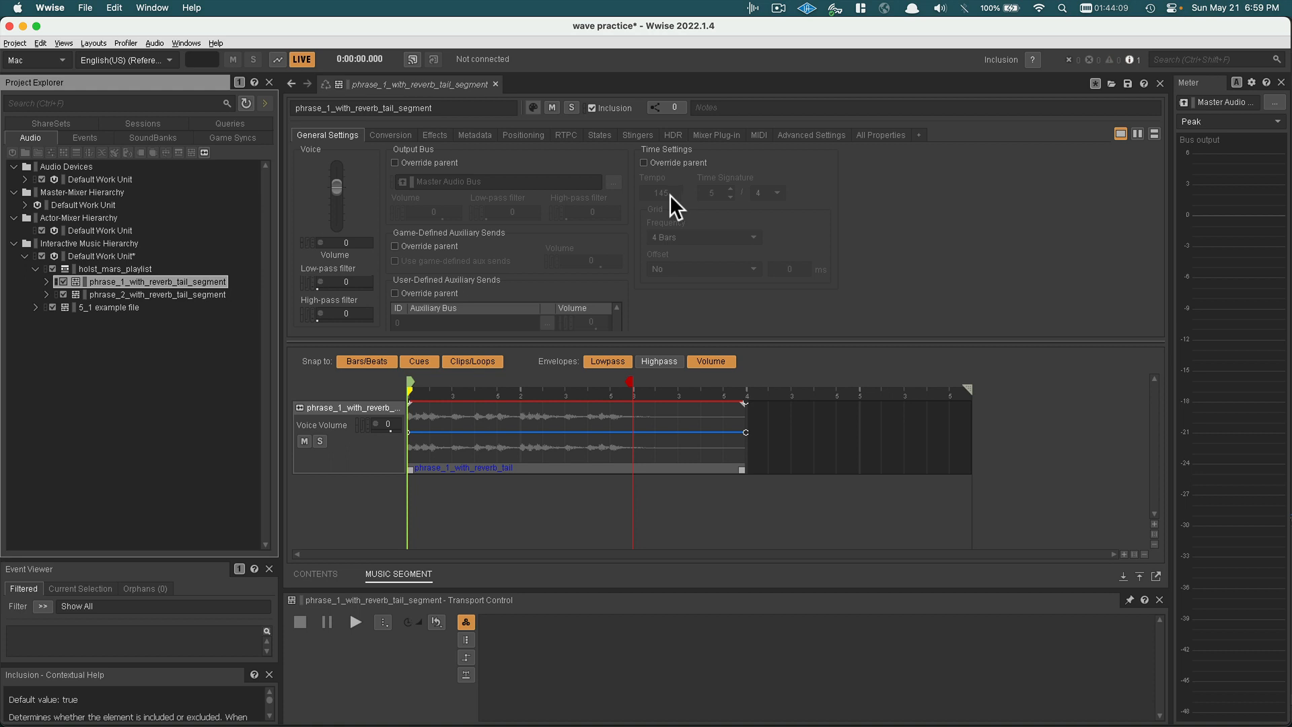
left_click(93, 270)
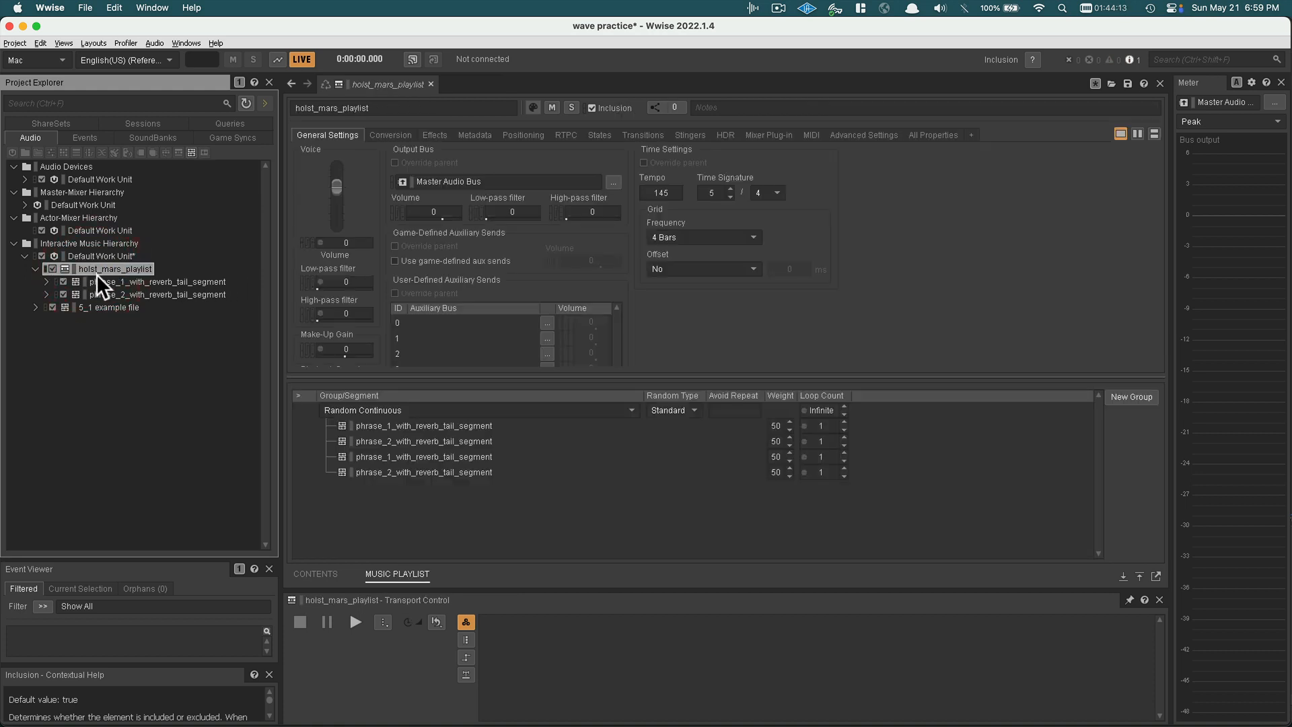
left_click(99, 282)
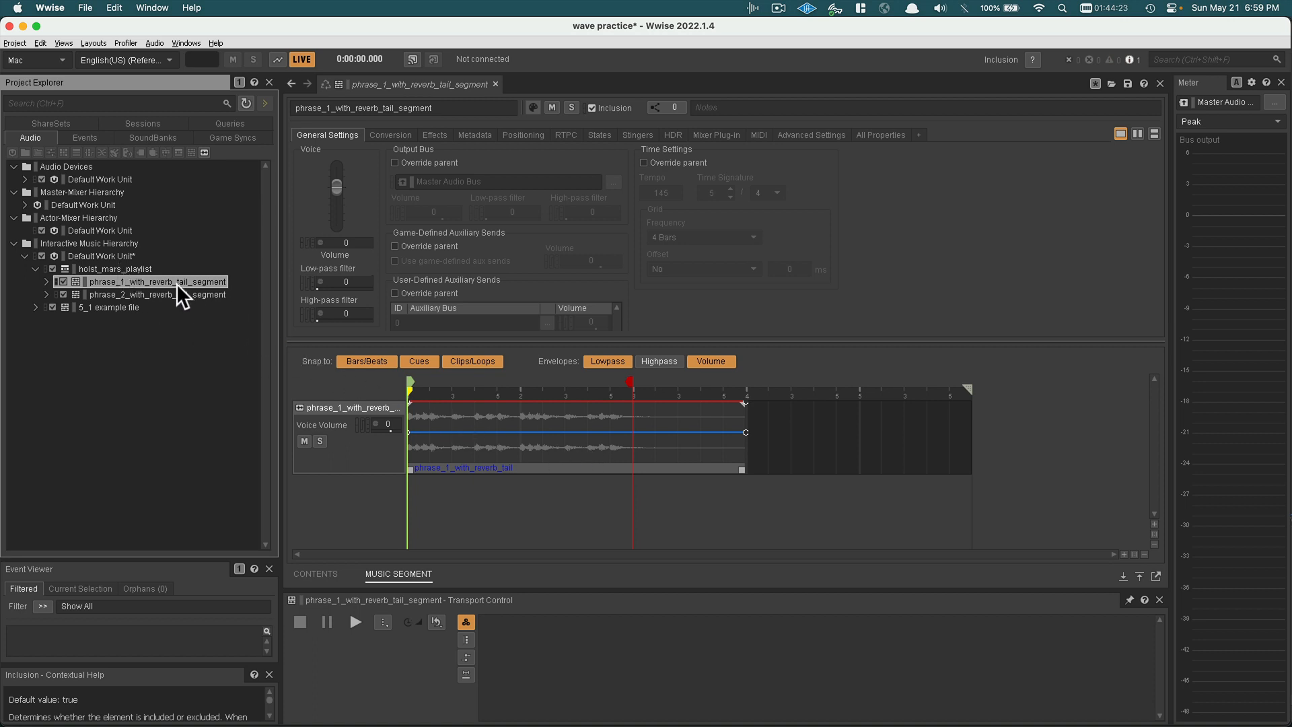
- Set the weight of the playlist's first phrase_1 entry to 60 and append one more phrase_2 and one more phrase_1 segment at its end
left_click(122, 268)
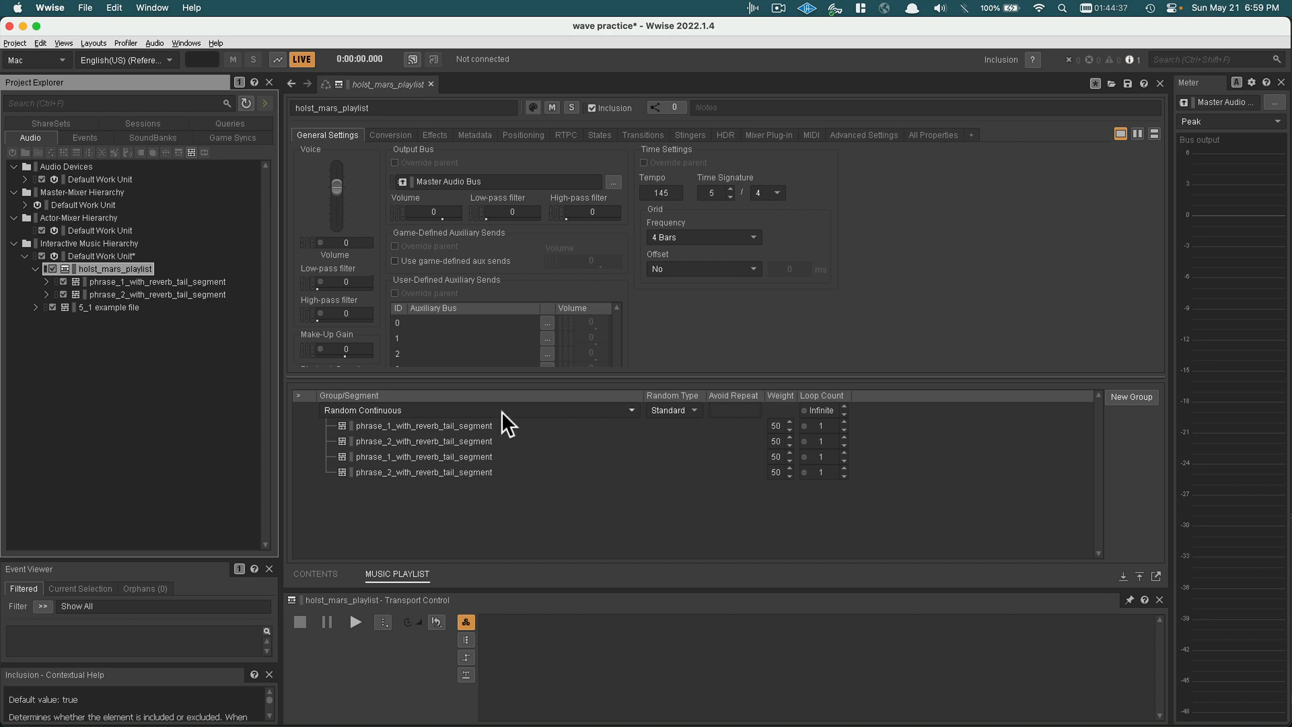
left_click(789, 421)
left_click(789, 421)
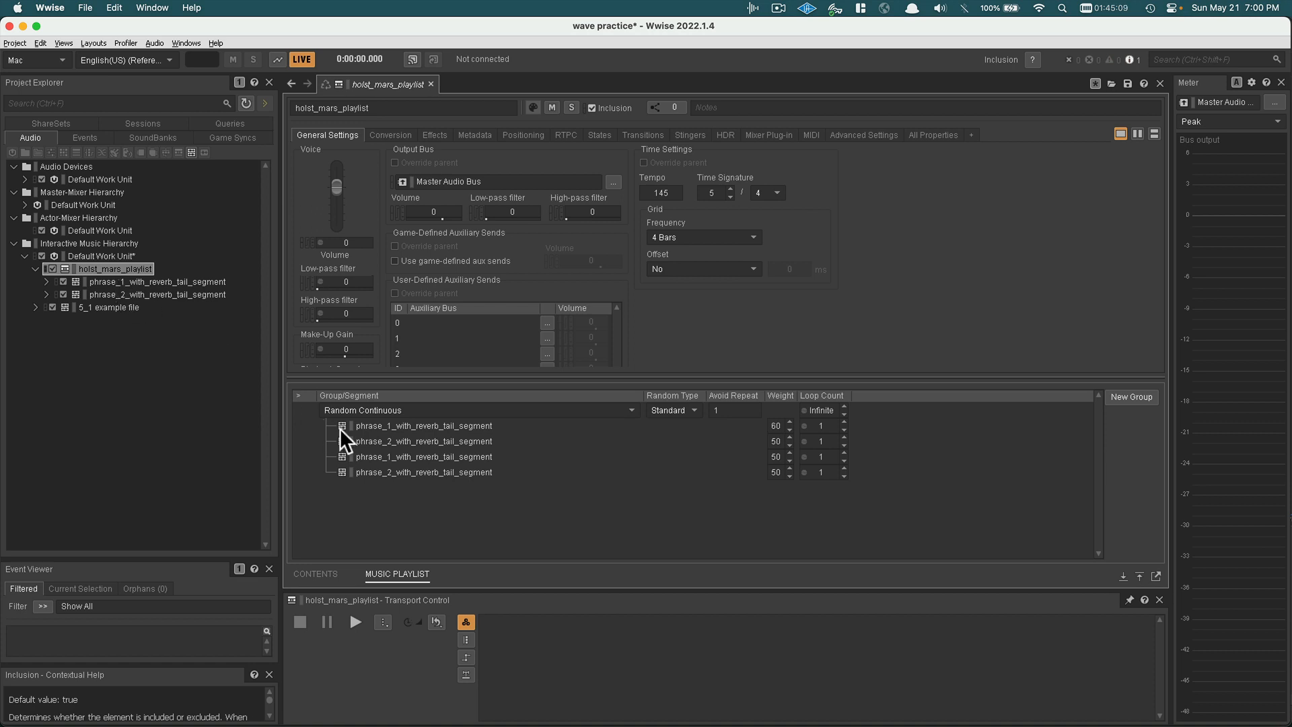
left_click_drag(180, 294, 446, 504)
left_click_drag(189, 280, 459, 504)
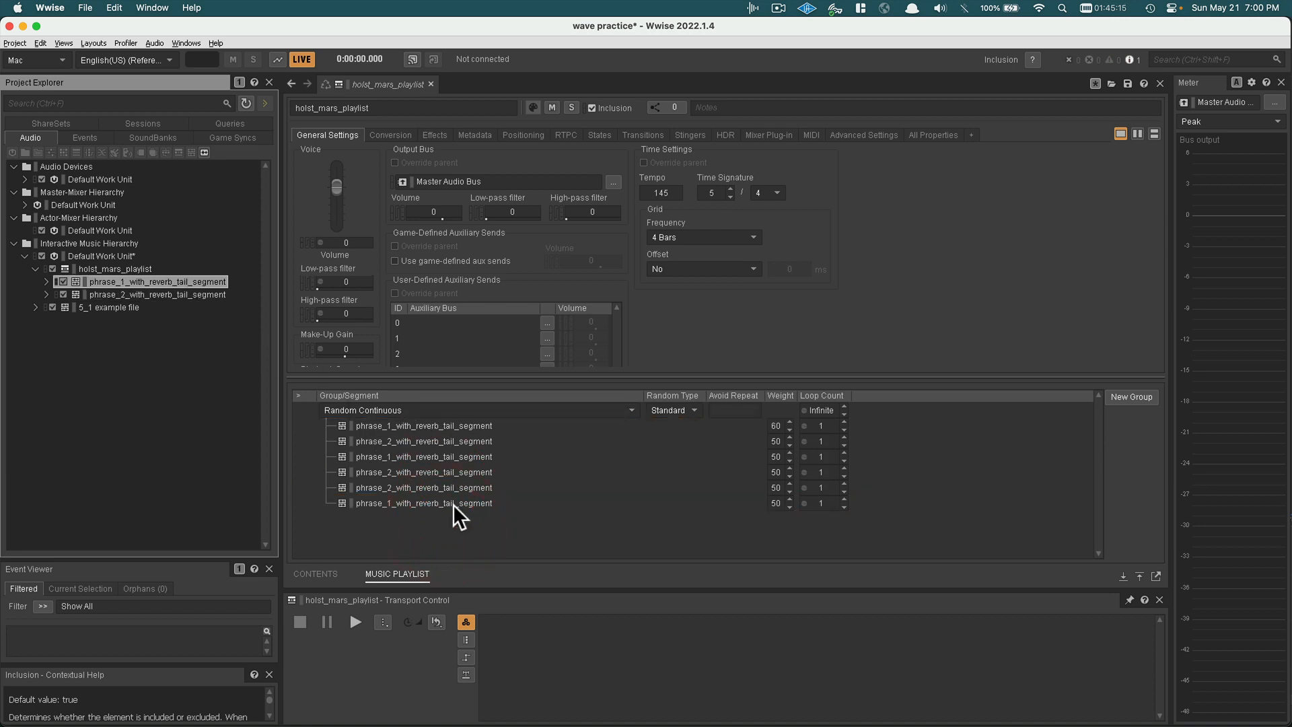